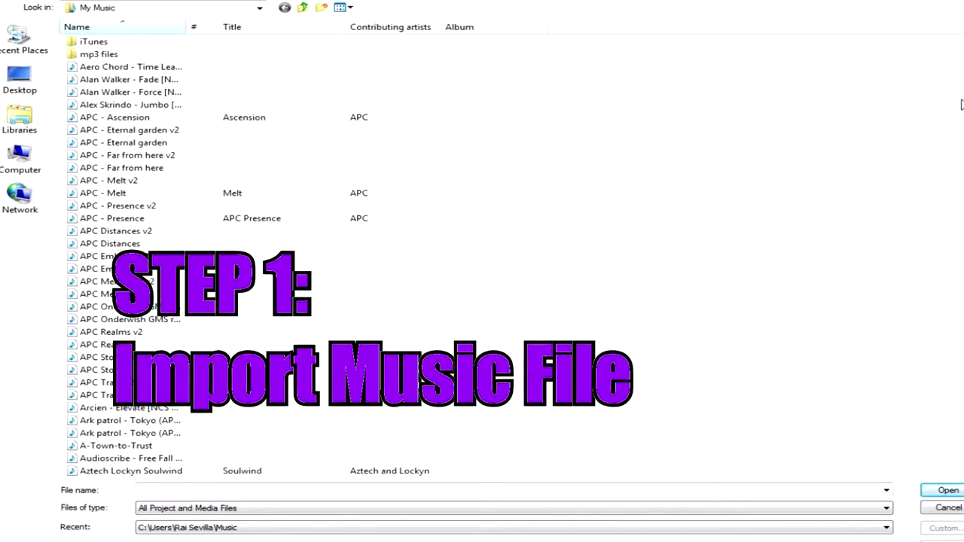
# - Import 'JJD - Halcyon [NCS Release].mp3' from My Music into Project Media
pyautogui.scroll(-7, 961, 106)
pyautogui.scroll(-10, 254, 257)
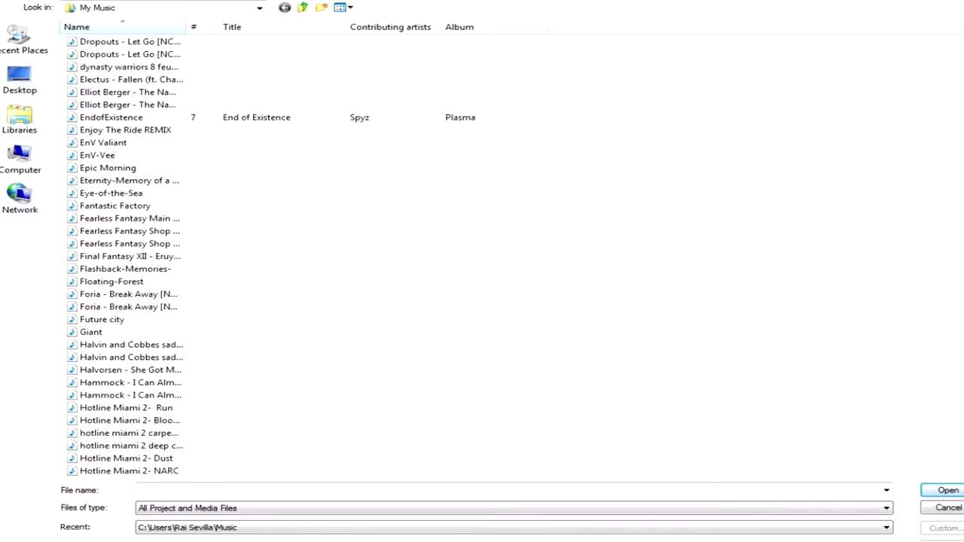
pyautogui.scroll(-5, 255, 257)
pyautogui.scroll(-6, 254, 257)
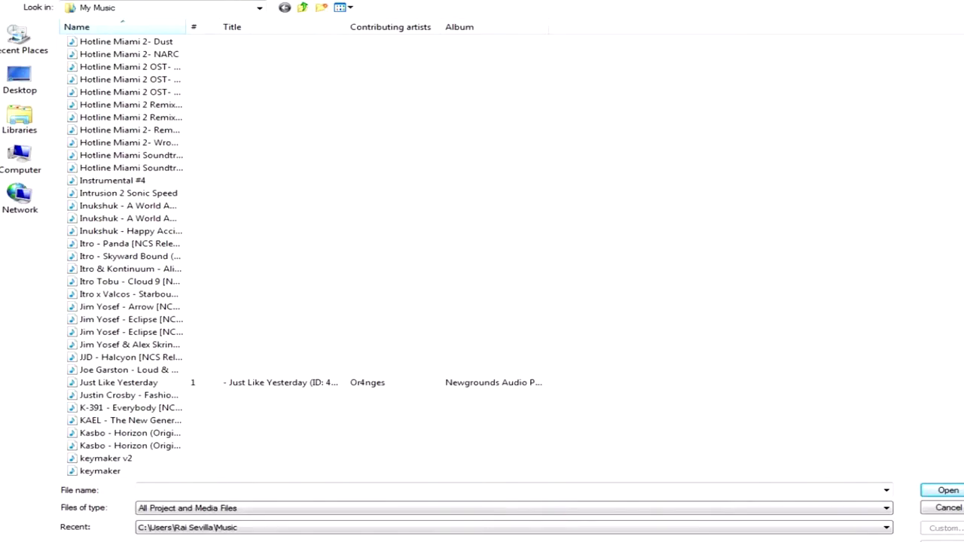
pyautogui.scroll(-1, 255, 256)
pyautogui.scroll(-1, 238, 302)
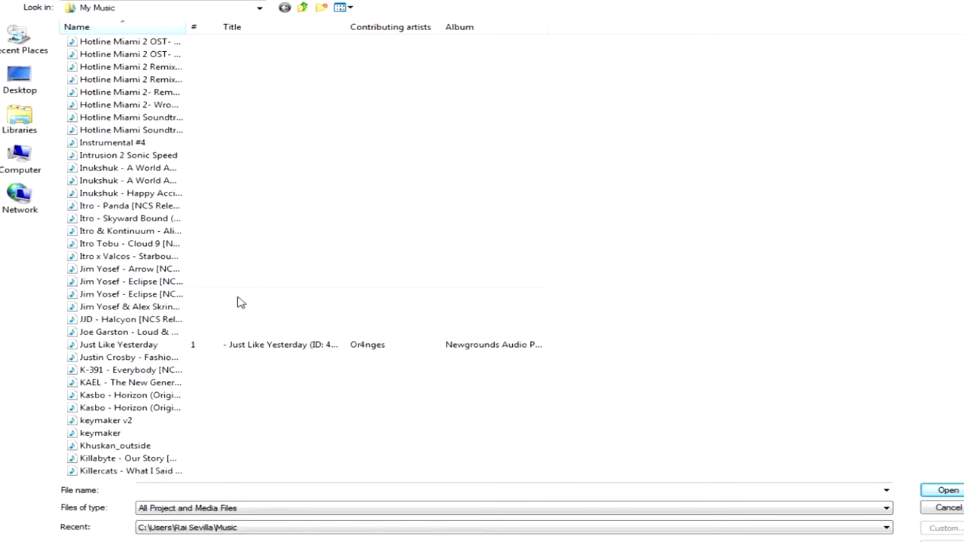
pyautogui.click(143, 320)
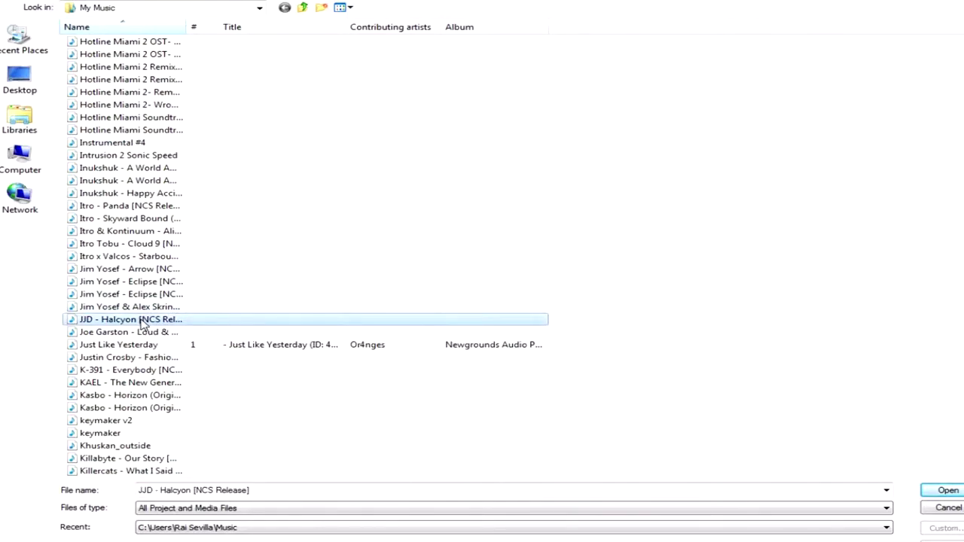
pyautogui.click(143, 322)
pyautogui.click(939, 494)
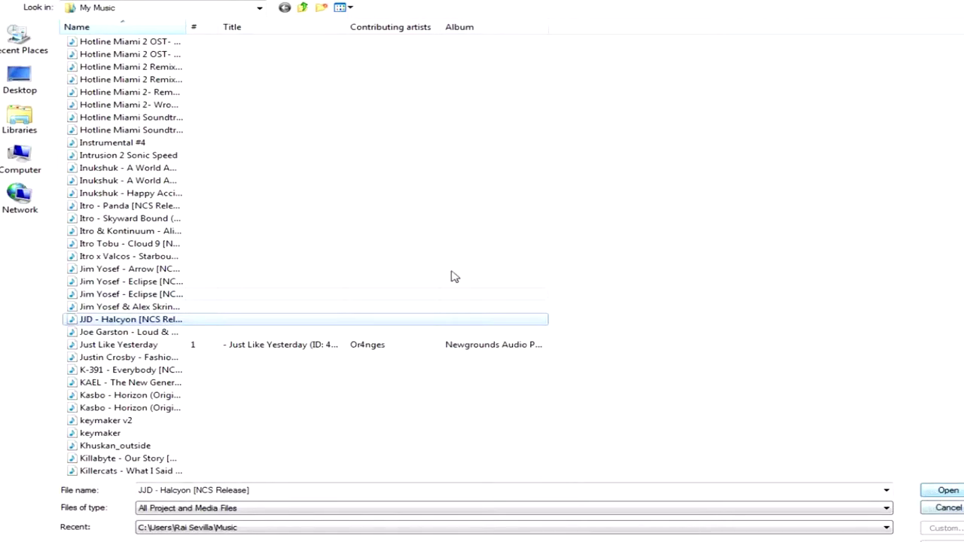
pyautogui.click(943, 494)
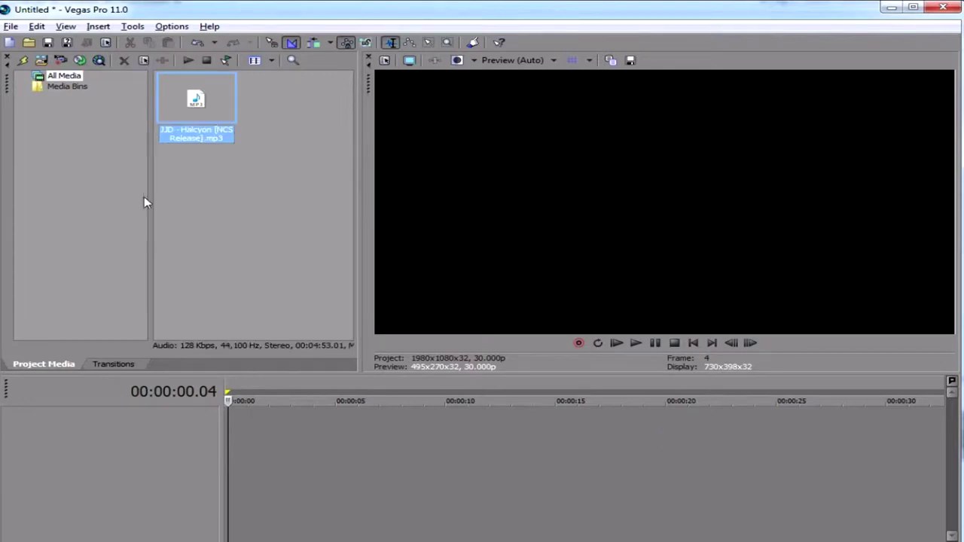
# - Place the Halcyon mp3 in the timeline twice, one audio track below the other
pyautogui.click(285, 181)
pyautogui.click(176, 82)
pyautogui.click(245, 134)
pyautogui.click(215, 97)
pyautogui.click(258, 110)
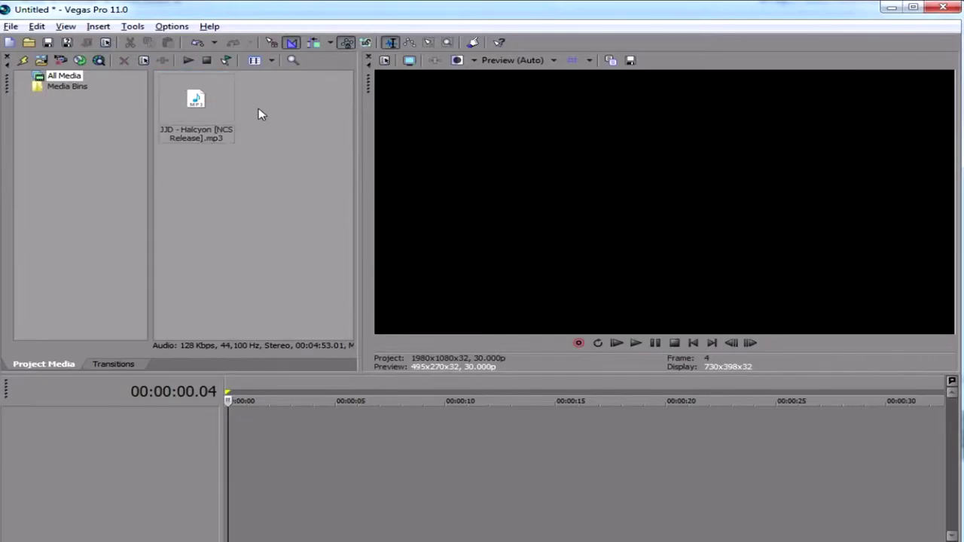
pyautogui.click(197, 97)
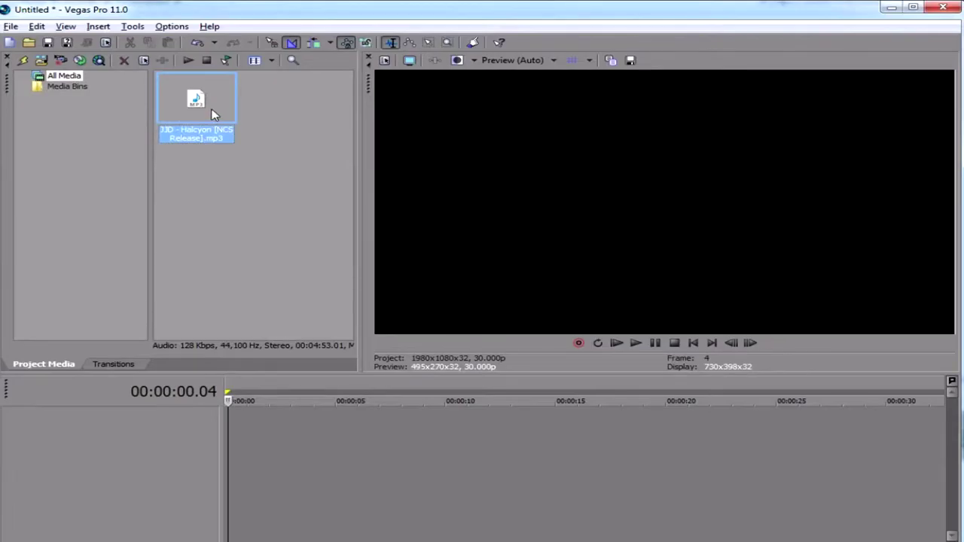
pyautogui.moveTo(212, 114); pyautogui.dragTo(228, 428)
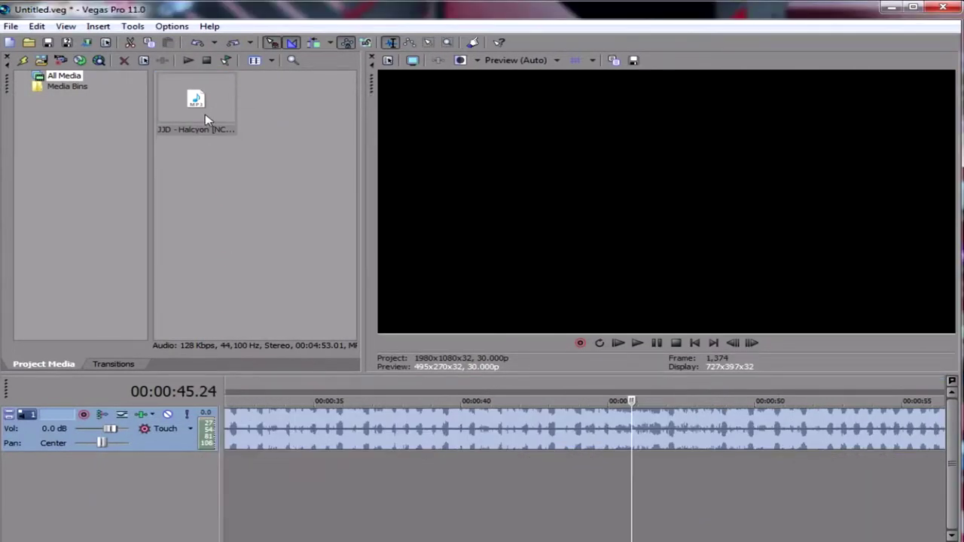
pyautogui.click(206, 113)
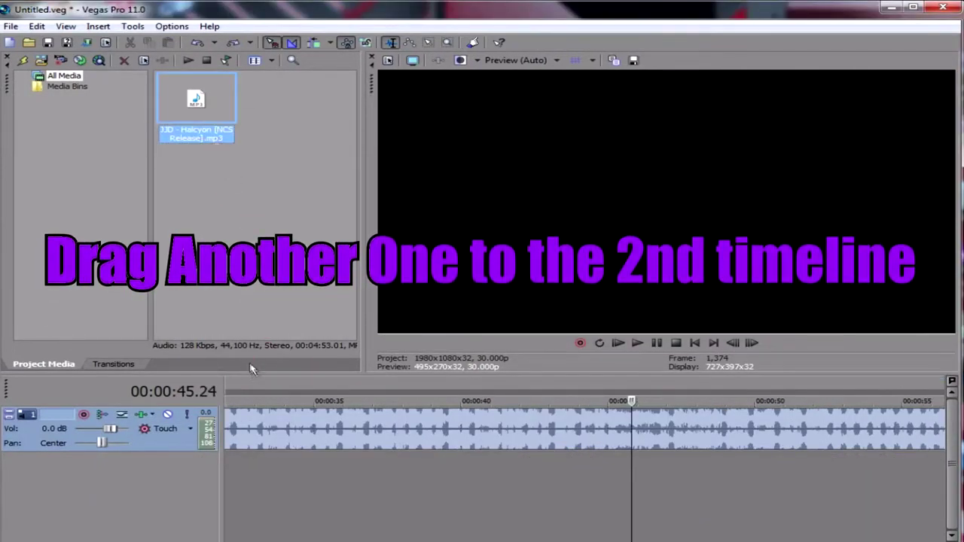
pyautogui.moveTo(252, 369); pyautogui.dragTo(234, 473)
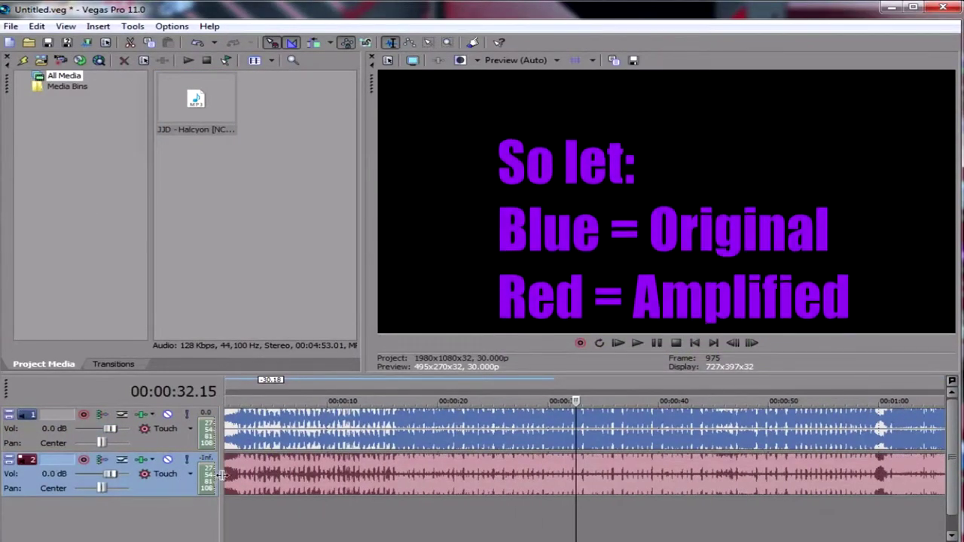
# - Set the timeline play position to 44.29 seconds
pyautogui.click(249, 476)
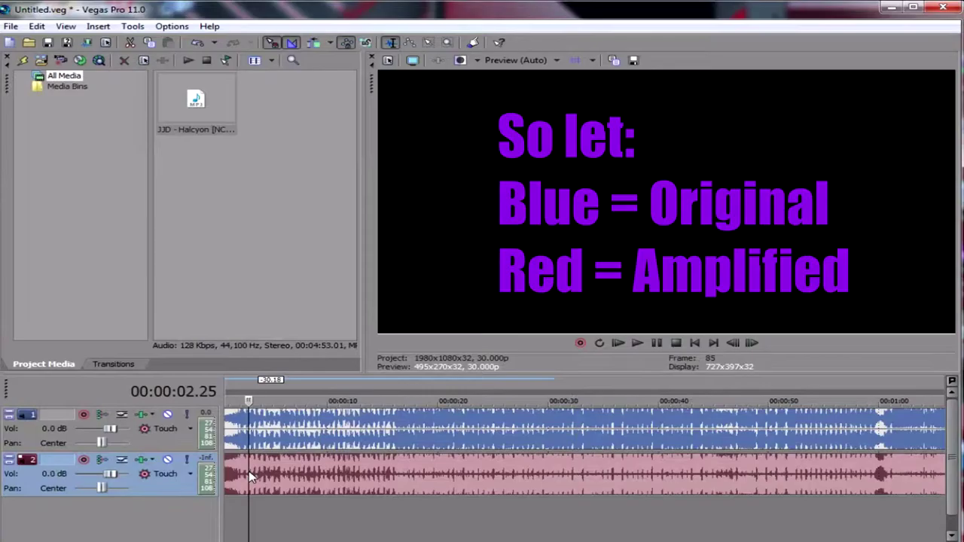
pyautogui.scroll(3, 248, 470)
pyautogui.click(334, 436)
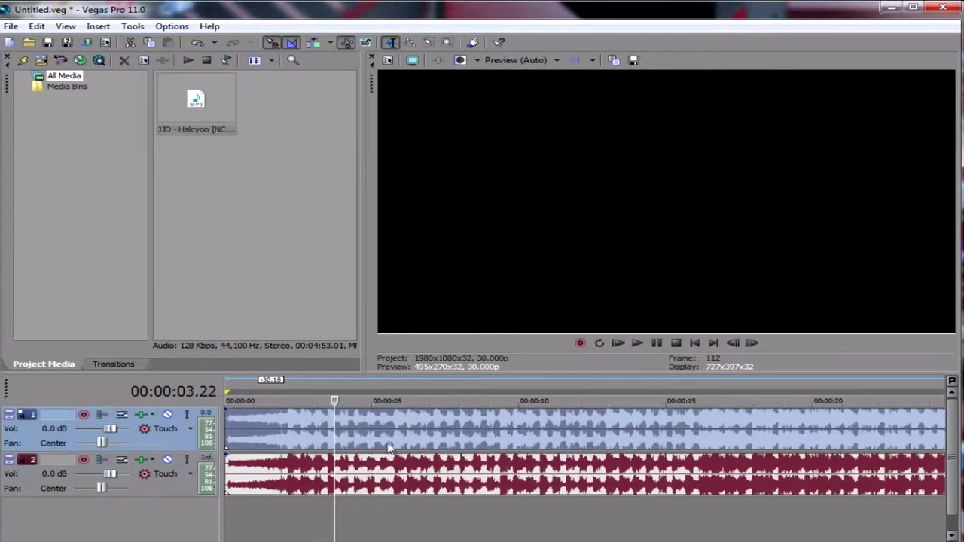
pyautogui.click(498, 473)
pyautogui.scroll(-2, 498, 473)
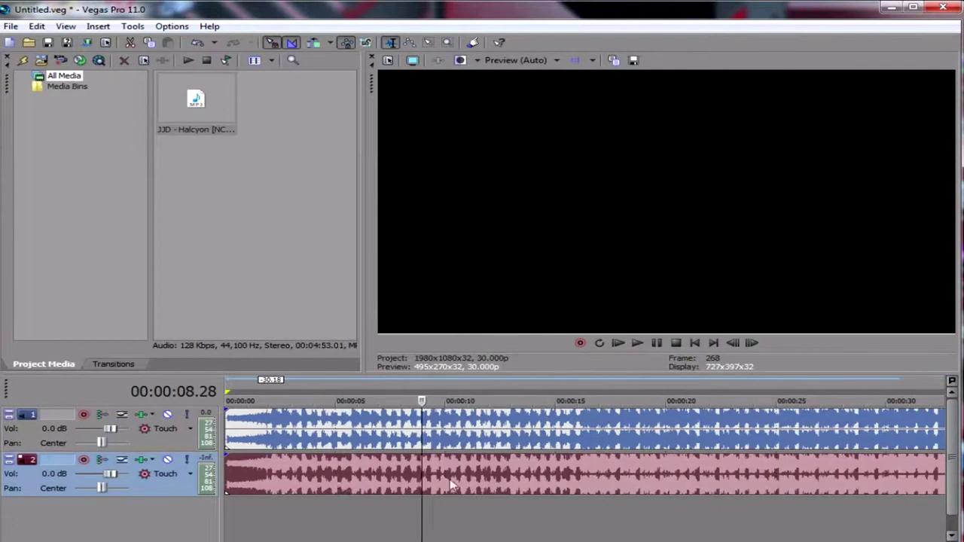
pyautogui.click(612, 463)
pyautogui.scroll(-2, 593, 437)
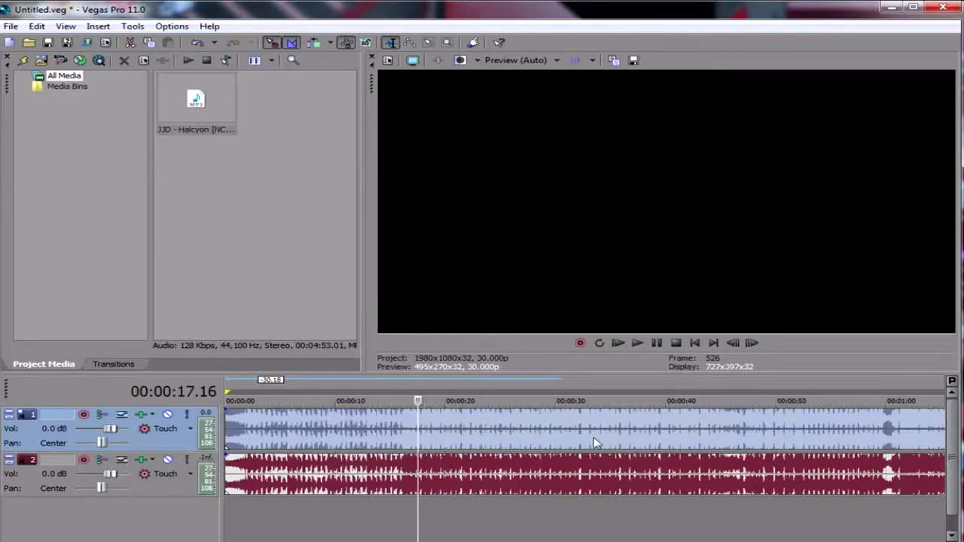
pyautogui.click(580, 437)
pyautogui.click(655, 436)
pyautogui.click(704, 437)
pyautogui.scroll(1, 699, 437)
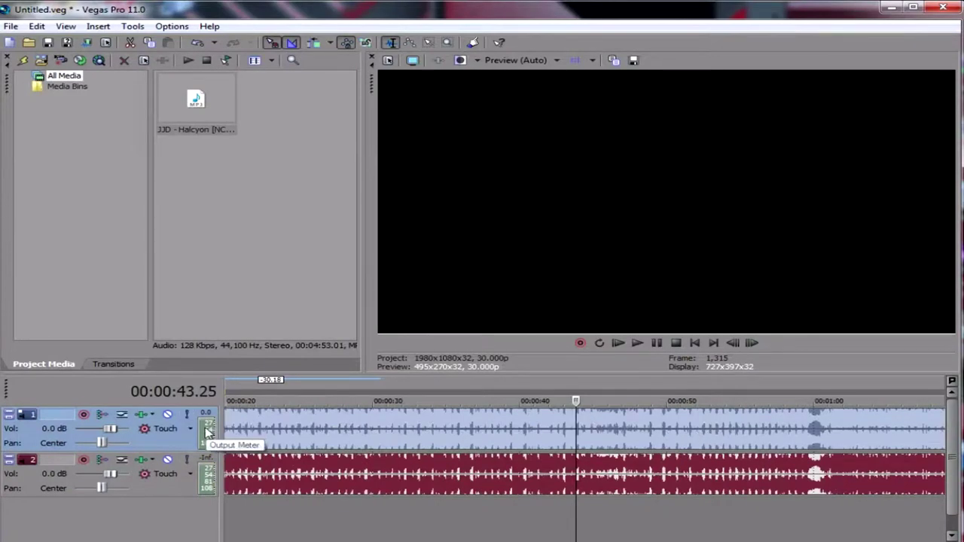
pyautogui.scroll(1, 597, 433)
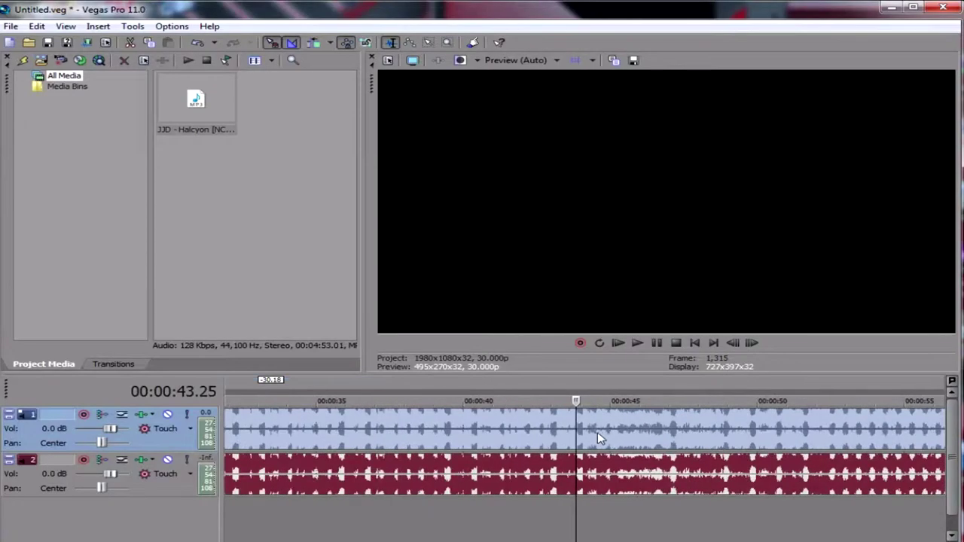
pyautogui.click(652, 434)
pyautogui.click(614, 435)
pyautogui.click(610, 435)
pyautogui.scroll(1, 621, 435)
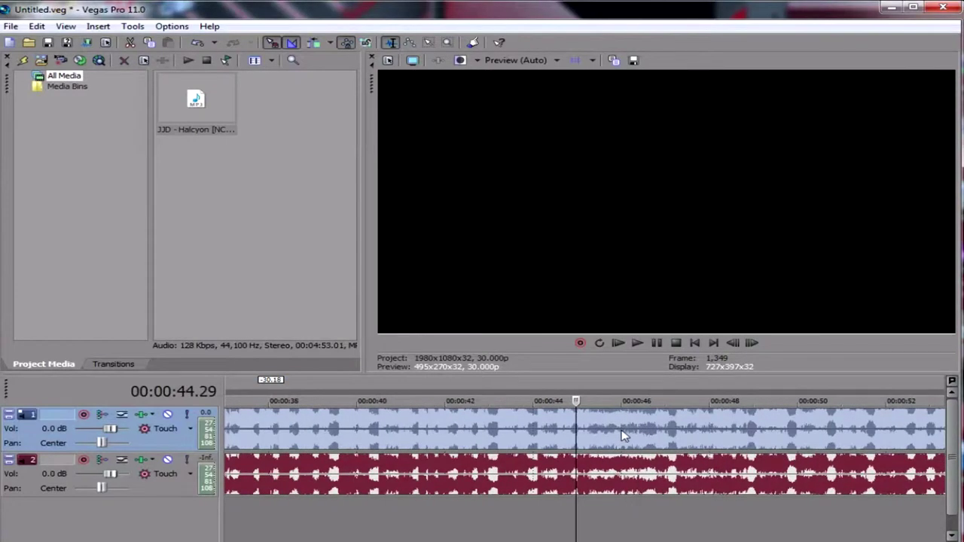
# - Play from 44.29 s with the second track muted, then mute the first track and unmute the second
pyautogui.click(168, 460)
pyautogui.scroll(-2, 648, 450)
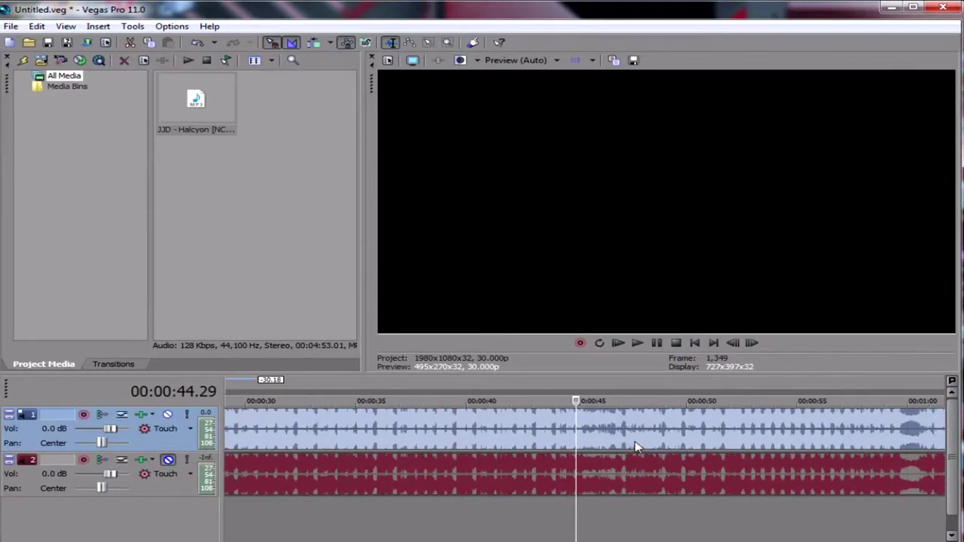
pyautogui.scroll(2, 631, 444)
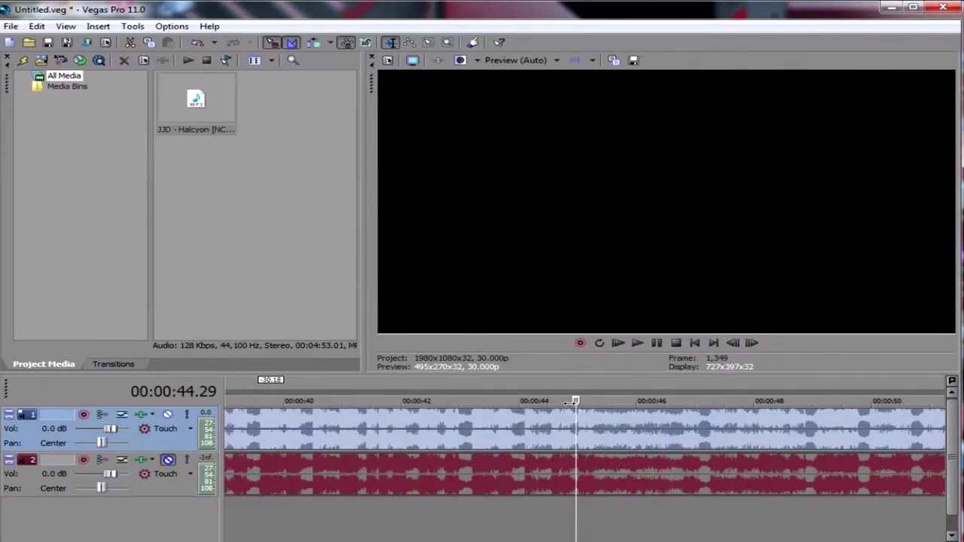
pyautogui.scroll(-2, 641, 426)
pyautogui.press('space')
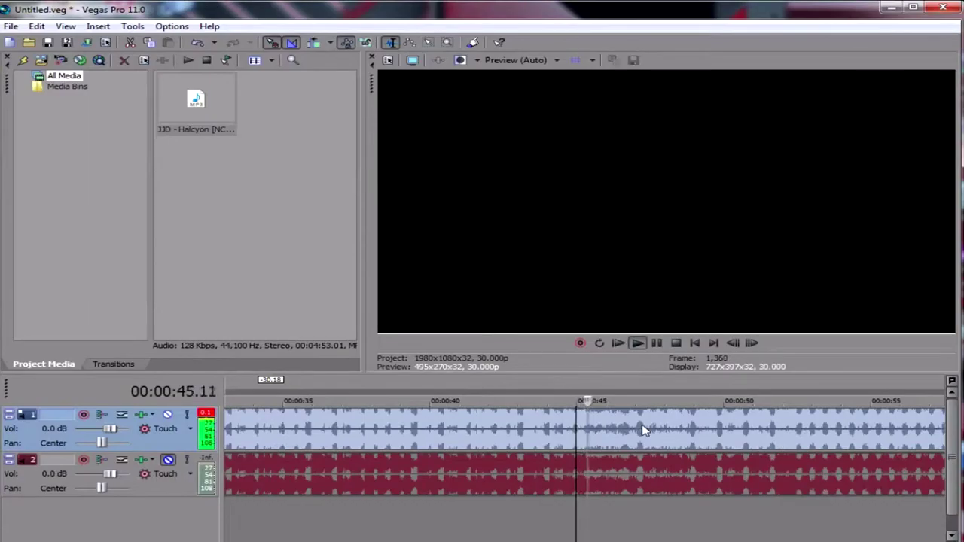
pyautogui.scroll(-1, 515, 459)
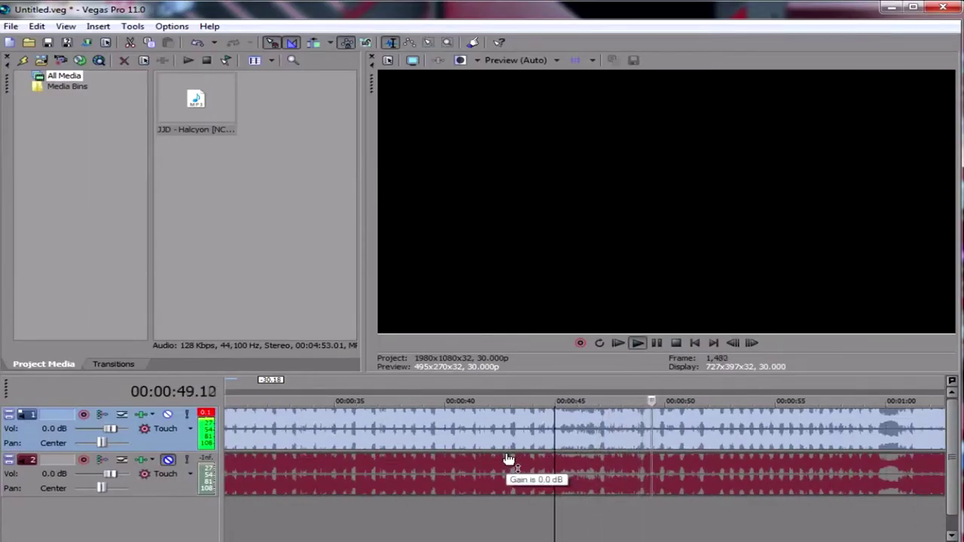
pyautogui.scroll(-2, 509, 460)
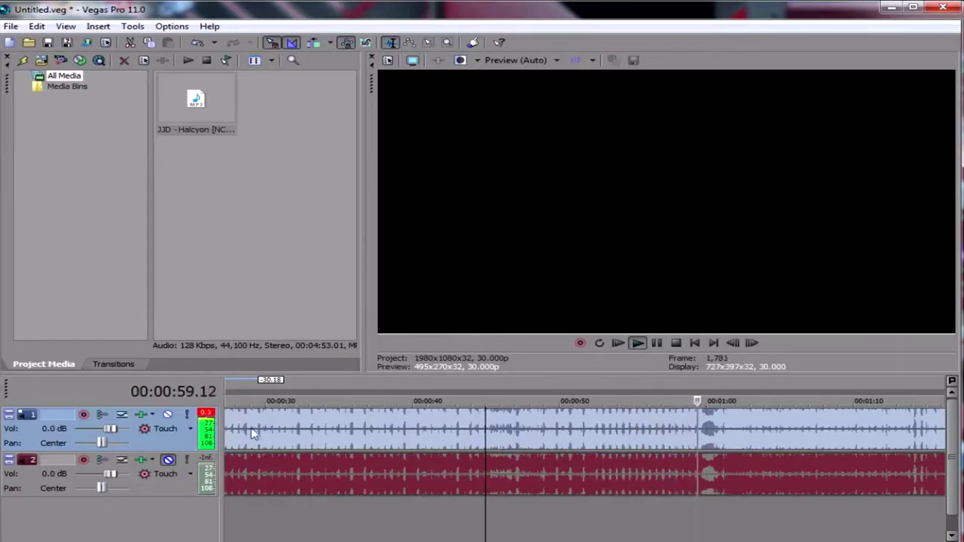
pyautogui.press('space')
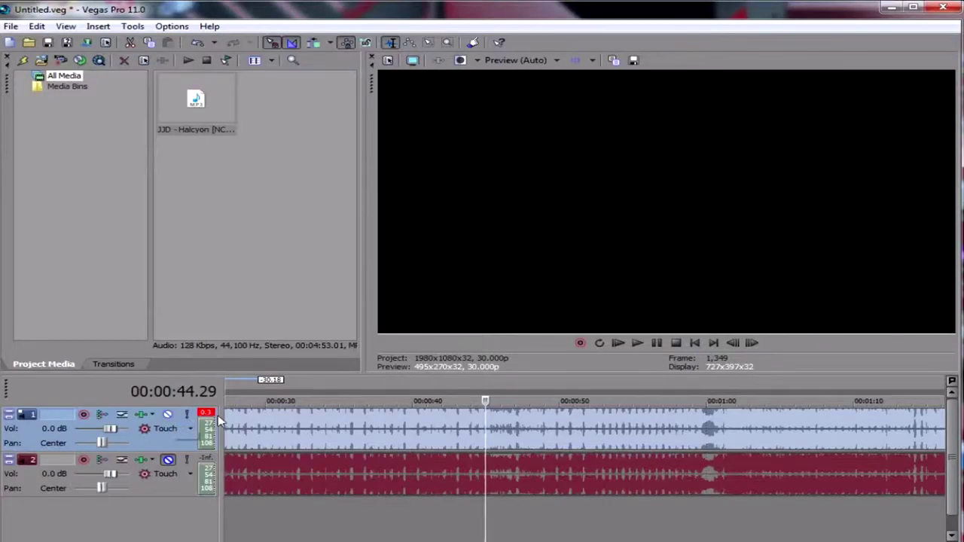
pyautogui.click(167, 415)
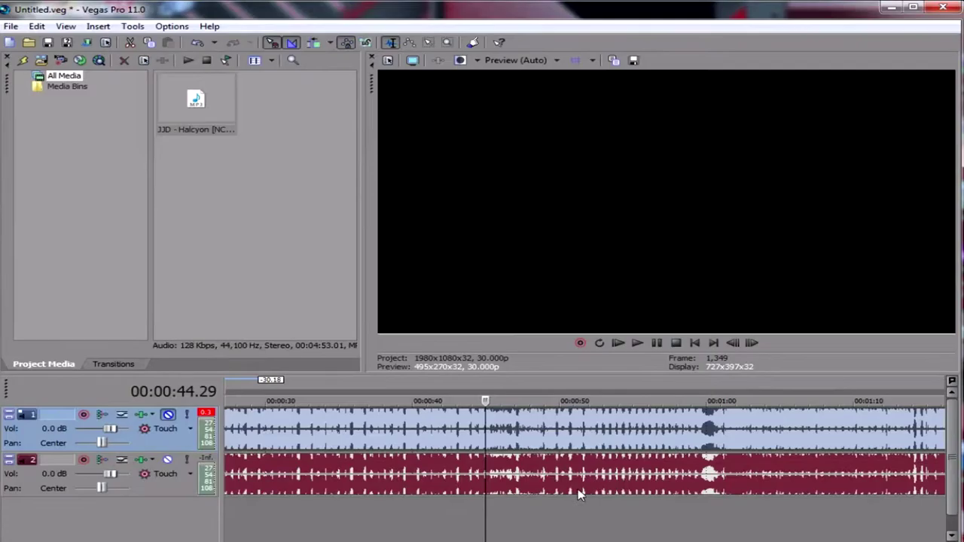
# - Switch on Normalize for all audio events, then for the lower Halcyon event on track 2
pyautogui.hotkey('ctrl', 'a')
pyautogui.scroll(2, 588, 485)
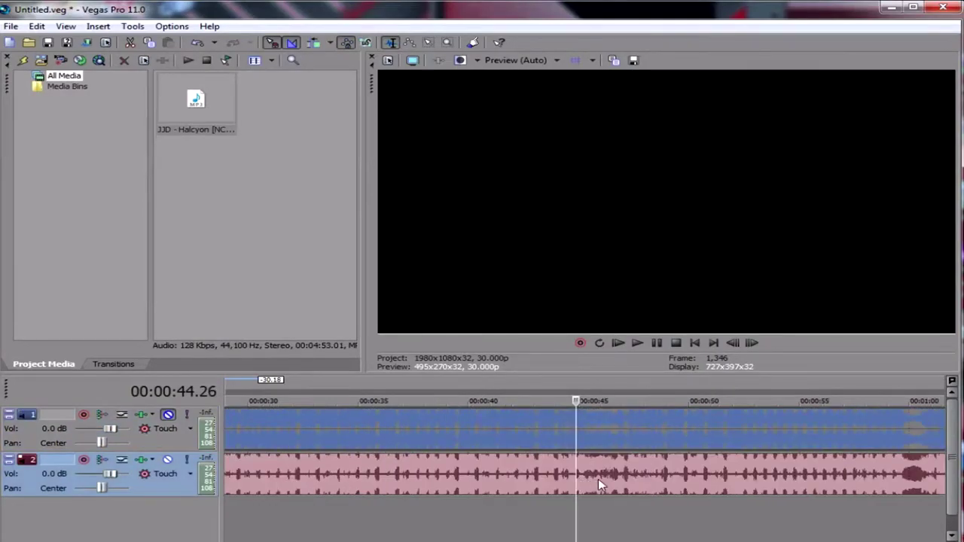
pyautogui.rightClick(598, 479)
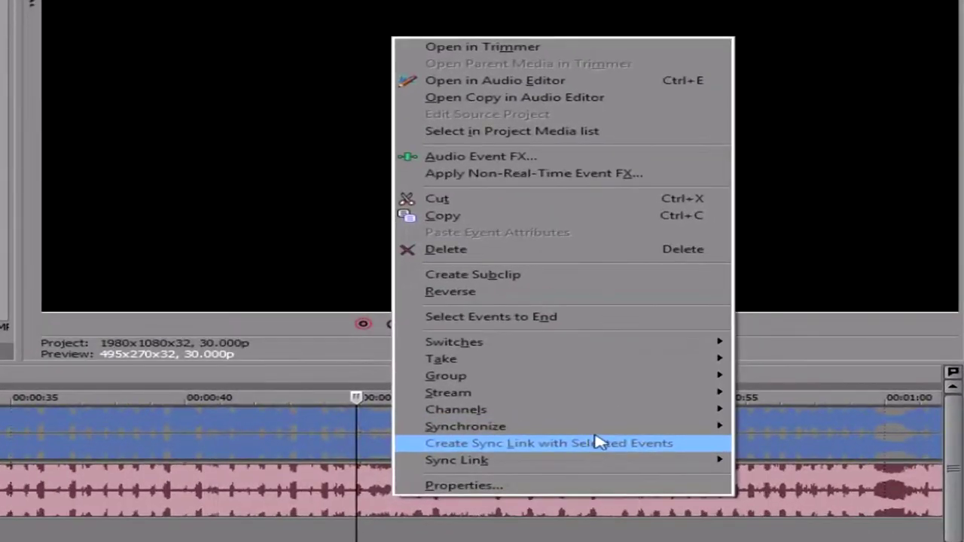
pyautogui.moveTo(647, 344)
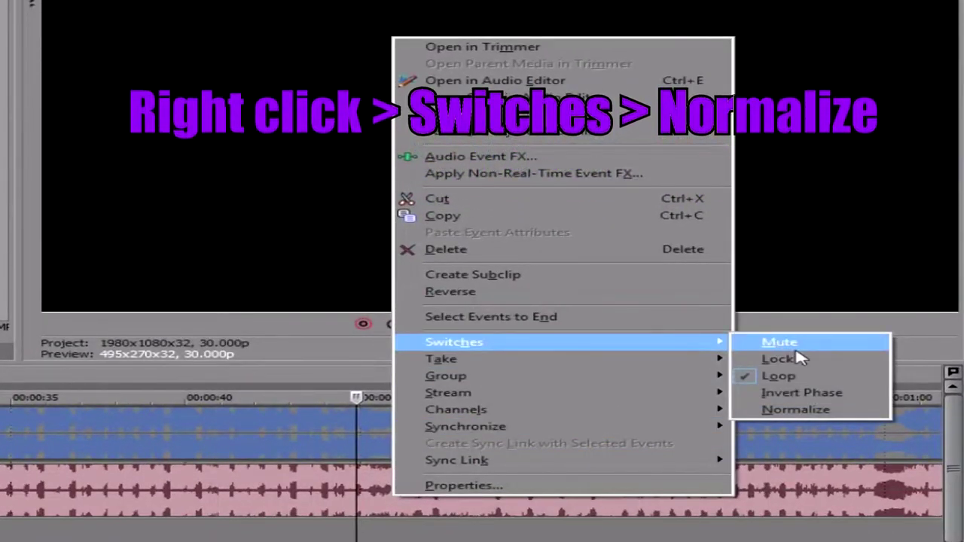
pyautogui.click(799, 410)
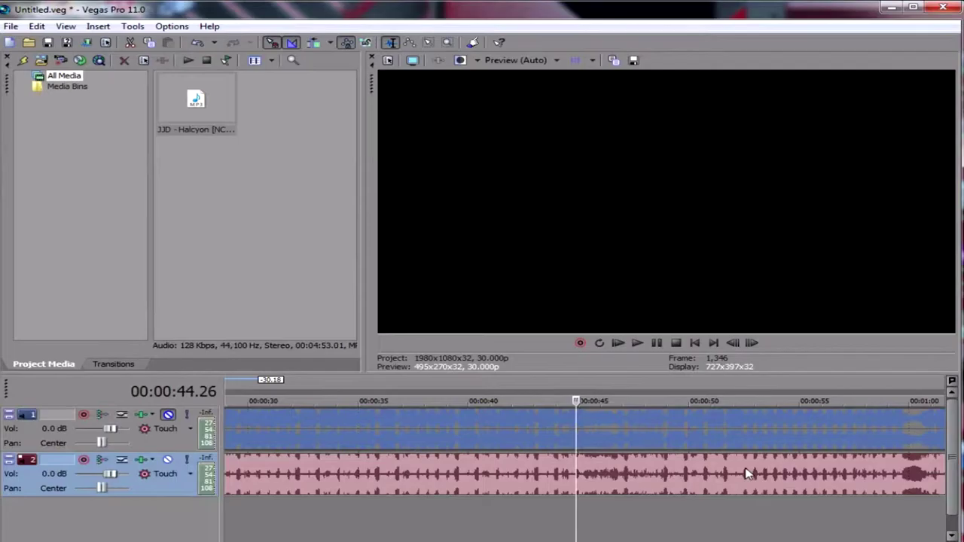
pyautogui.rightClick(588, 484)
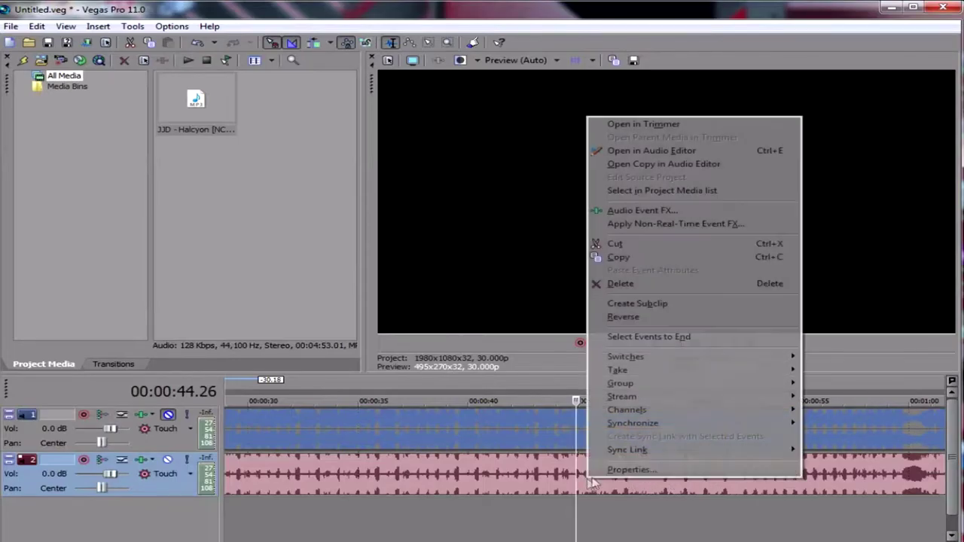
pyautogui.moveTo(723, 357)
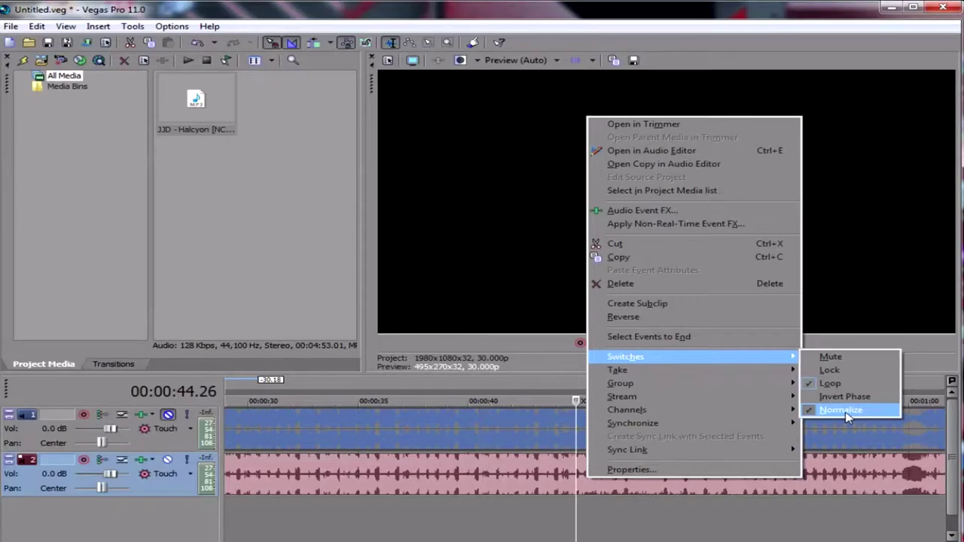
pyautogui.click(841, 410)
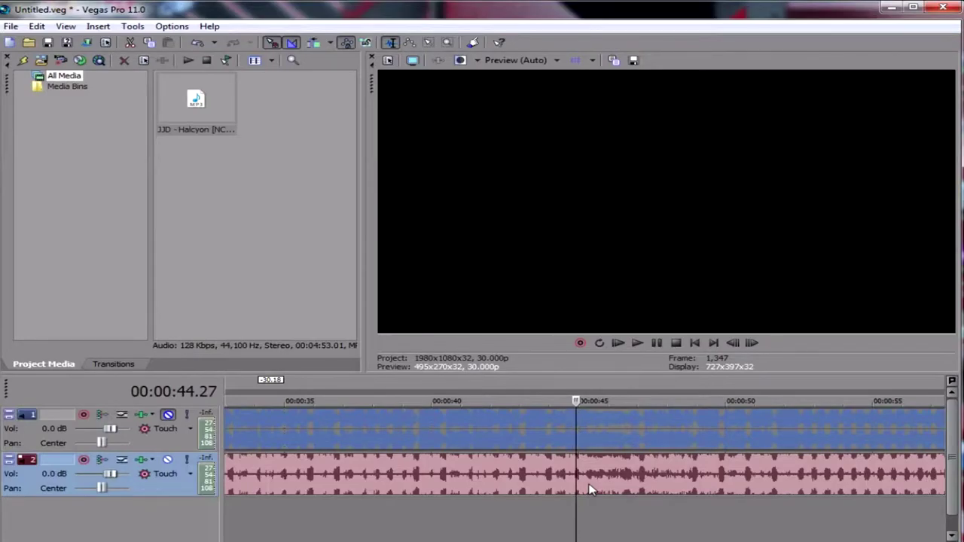
# - Push track 2's Vol slider from 0.0 dB to its 12.0 dB maximum
pyautogui.scroll(2, 584, 488)
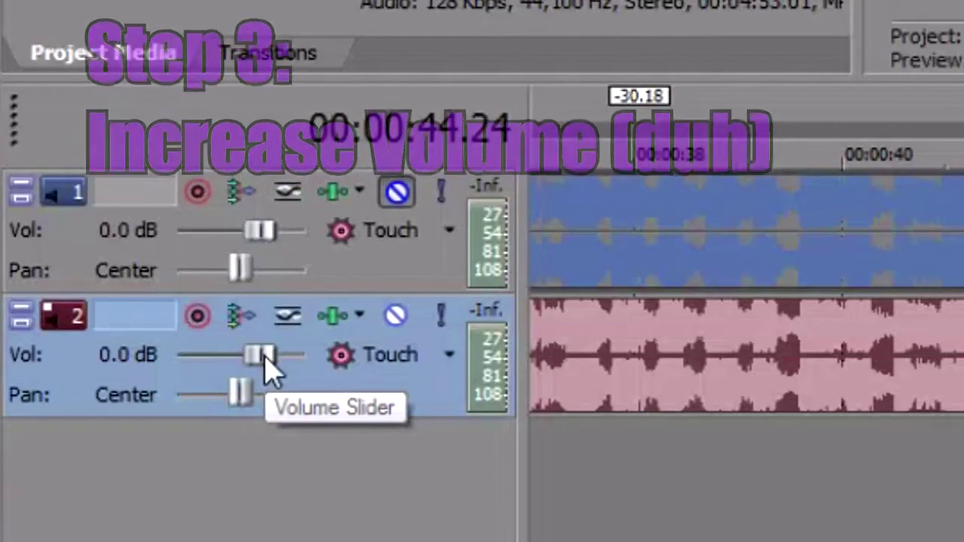
pyautogui.moveTo(265, 355); pyautogui.dragTo(366, 366)
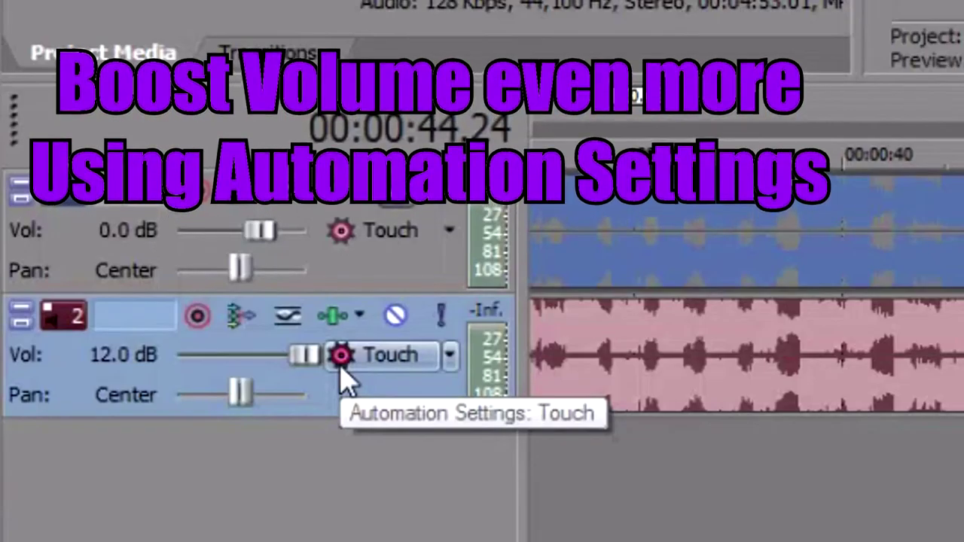
pyautogui.press('Down')
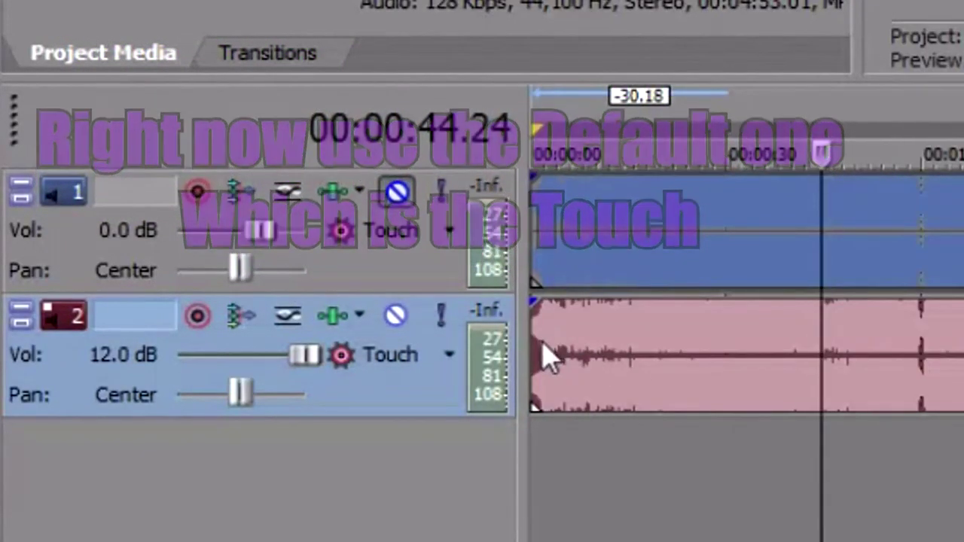
pyautogui.click(534, 339)
pyautogui.press('Up')
pyautogui.press('Up')
pyautogui.press('Up')
pyautogui.press('Up')
pyautogui.press('Up')
pyautogui.press('Up')
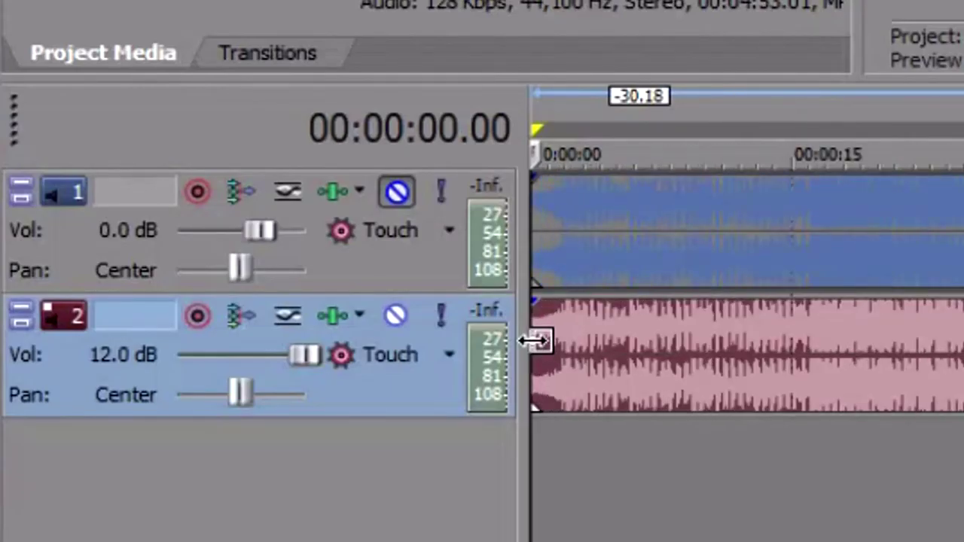
pyautogui.click(344, 358)
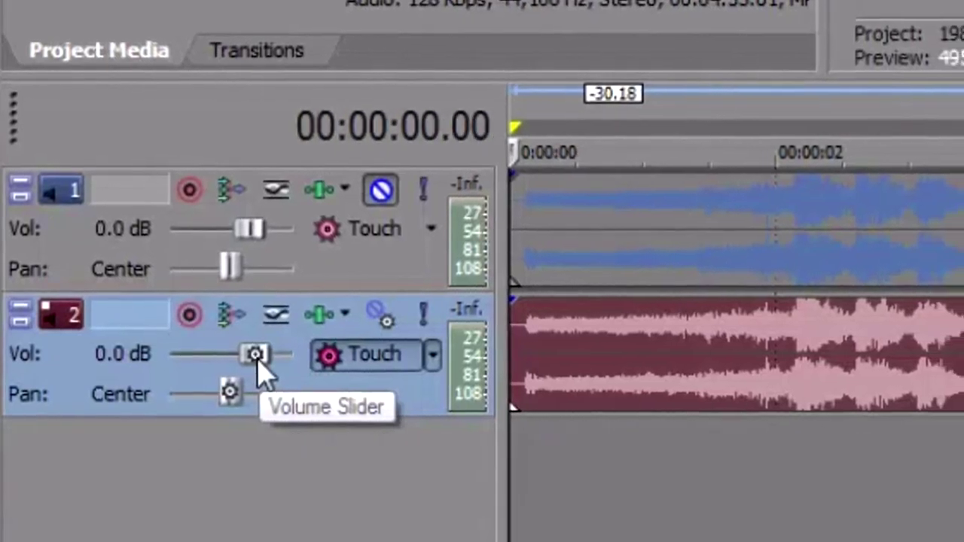
pyautogui.click(846, 359)
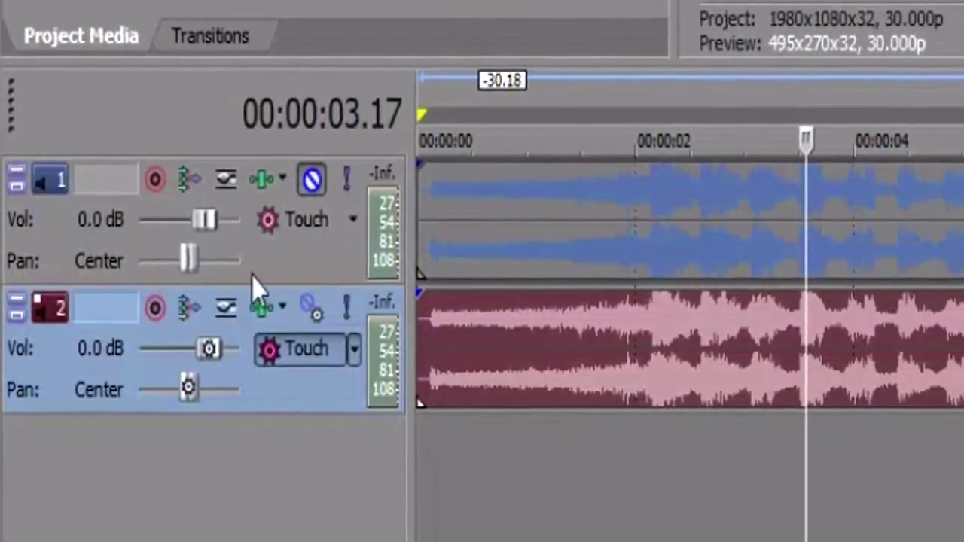
pyautogui.moveTo(203, 347); pyautogui.dragTo(260, 346)
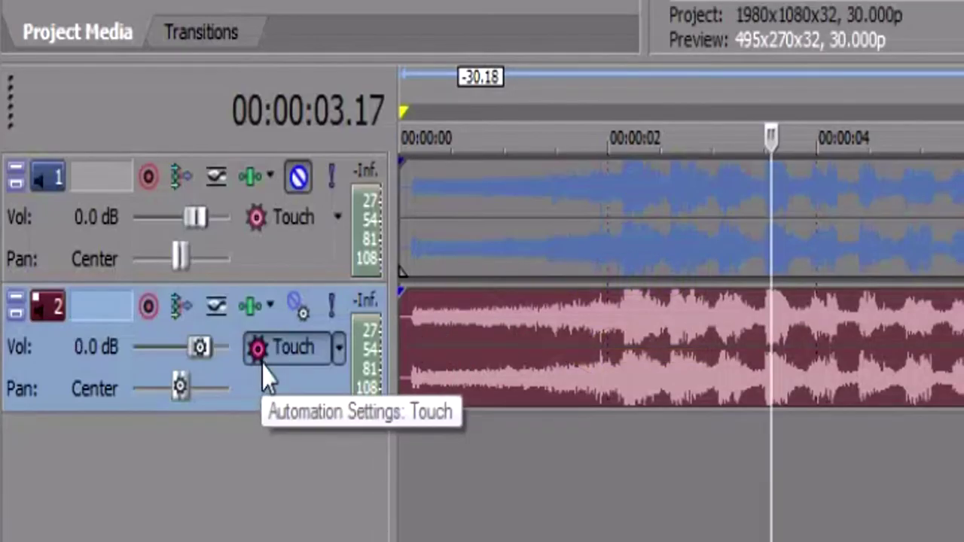
pyautogui.click(286, 366)
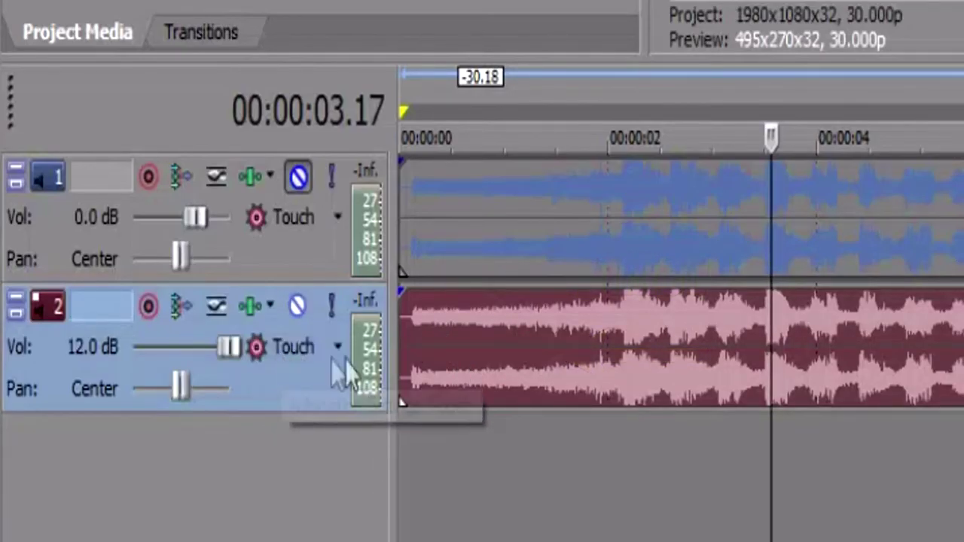
pyautogui.click(403, 345)
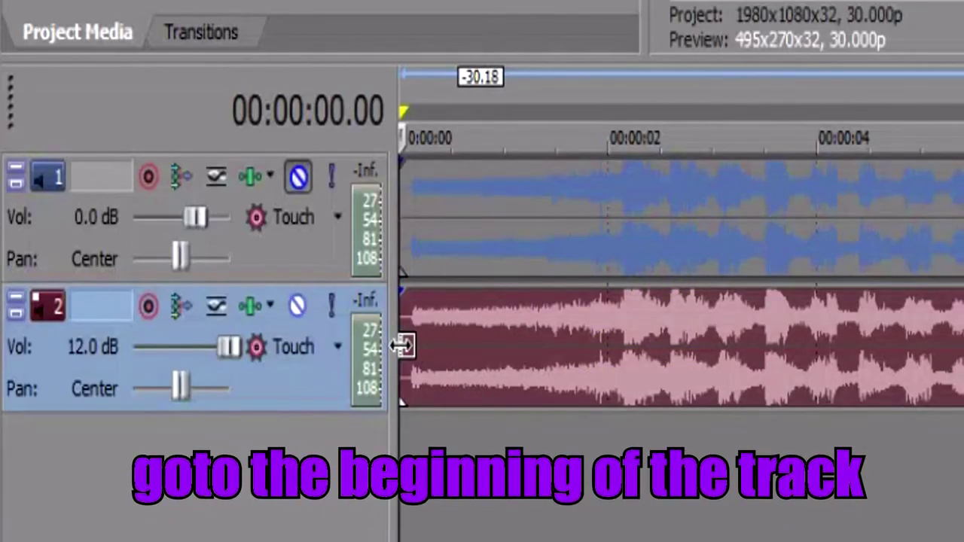
pyautogui.click(288, 350)
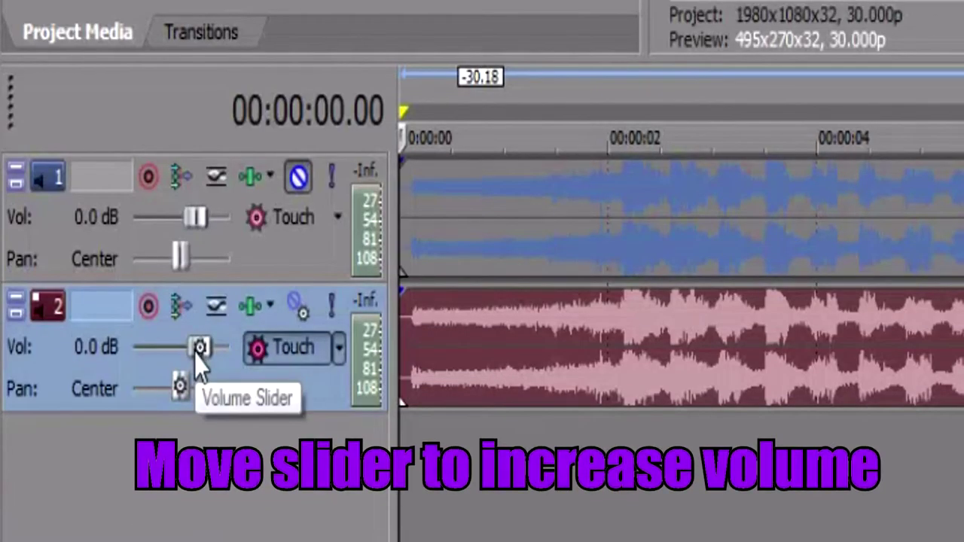
pyautogui.moveTo(198, 350); pyautogui.dragTo(279, 358)
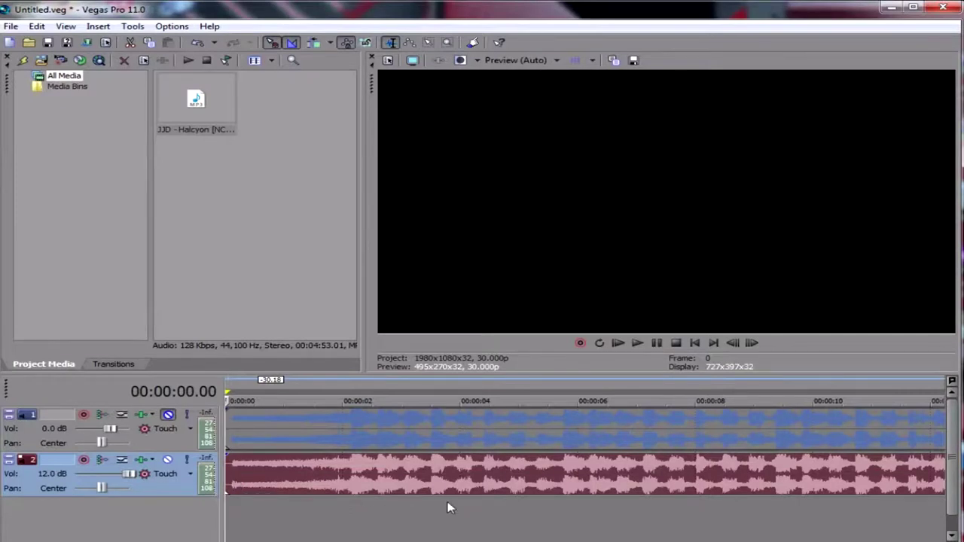
# - Set the playhead to 00:00:44.26, play the song briefly, and pause
pyautogui.scroll(-5, 447, 508)
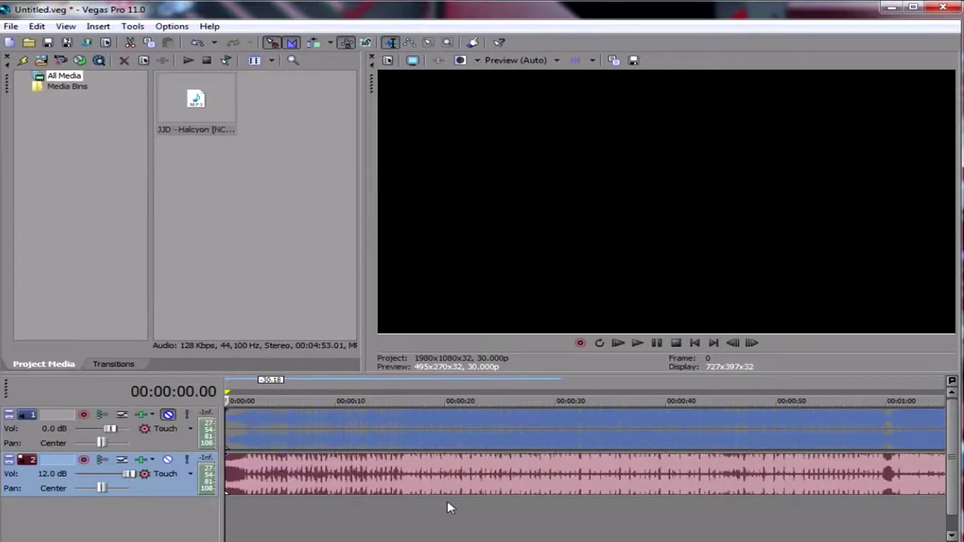
pyautogui.click(709, 488)
pyautogui.scroll(3, 709, 488)
pyautogui.click(640, 473)
pyautogui.scroll(2, 646, 473)
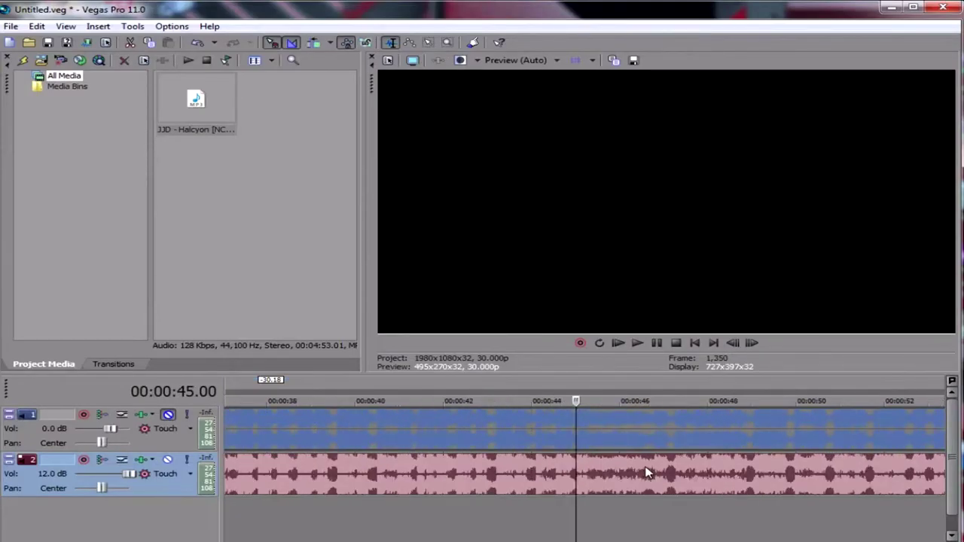
pyautogui.click(570, 474)
pyautogui.press('space')
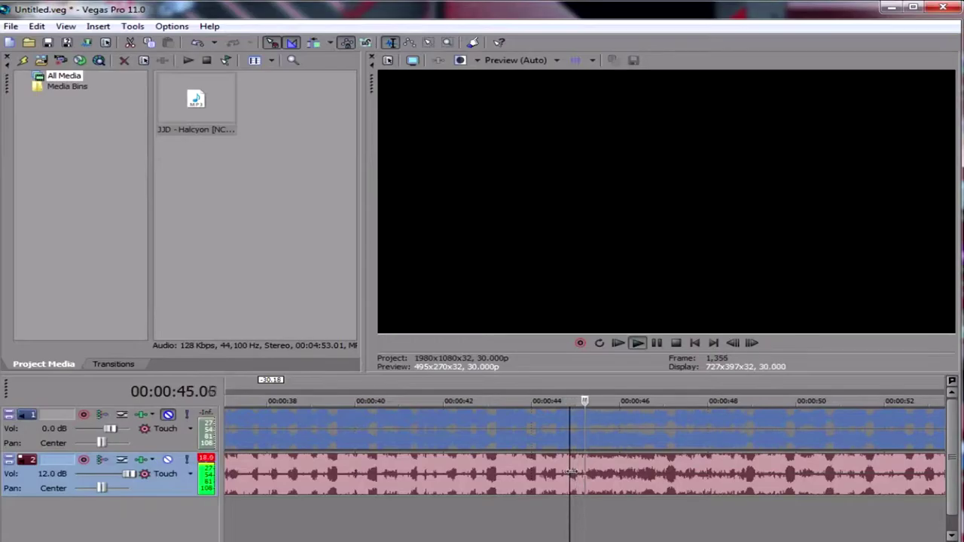
pyautogui.scroll(-2, 570, 475)
pyautogui.scroll(-1, 544, 480)
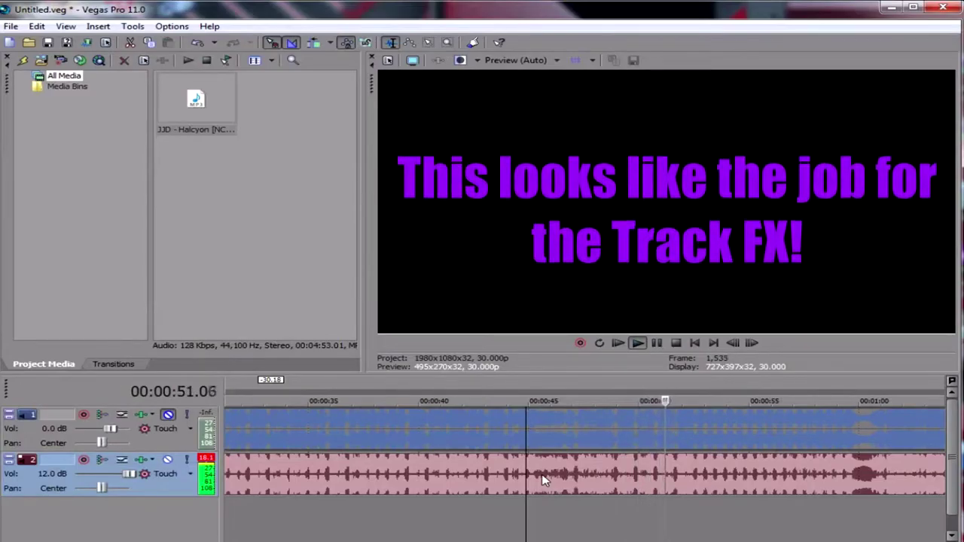
pyautogui.press('Return')
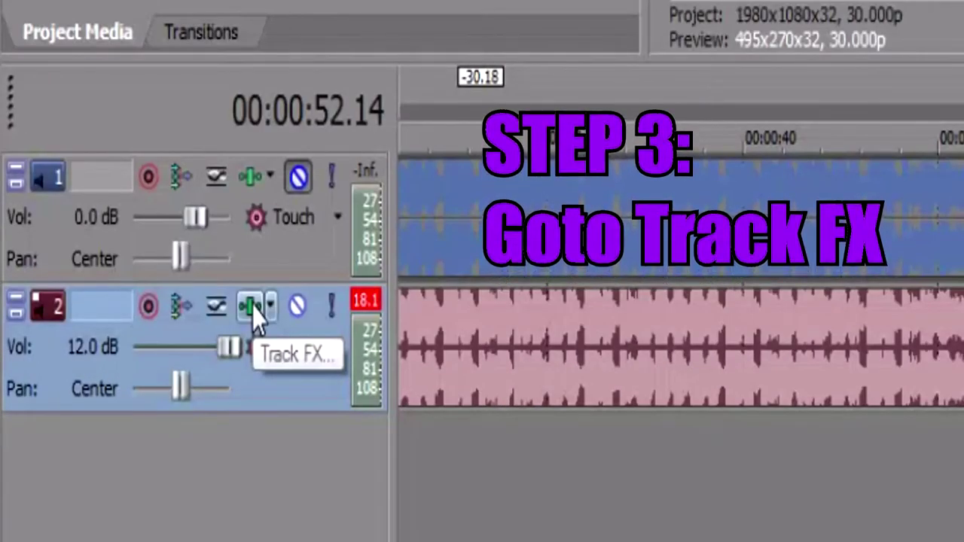
# - Open Track 2's FX, review the Noise Gate, EQ and Compressor pages, then close Video Preview
pyautogui.click(252, 309)
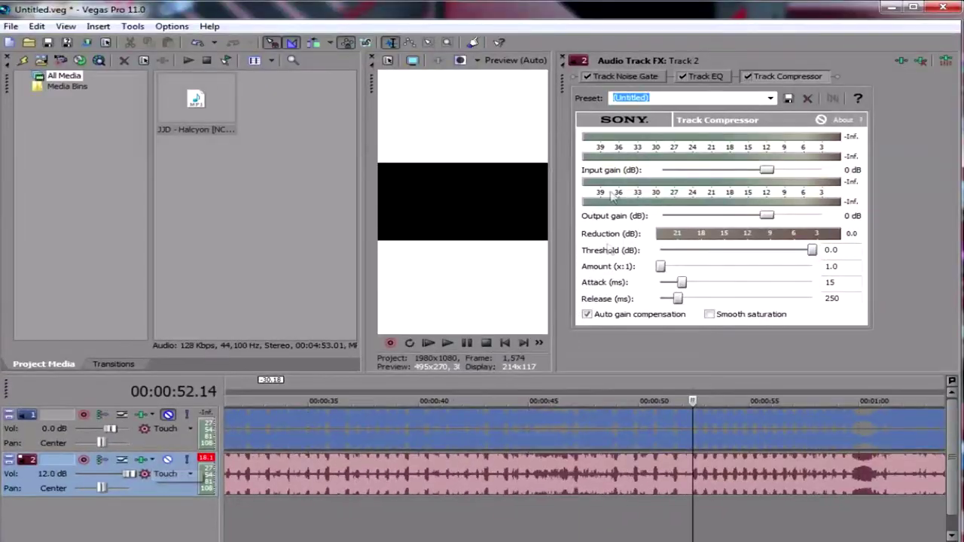
pyautogui.click(634, 79)
pyautogui.click(711, 78)
pyautogui.click(787, 78)
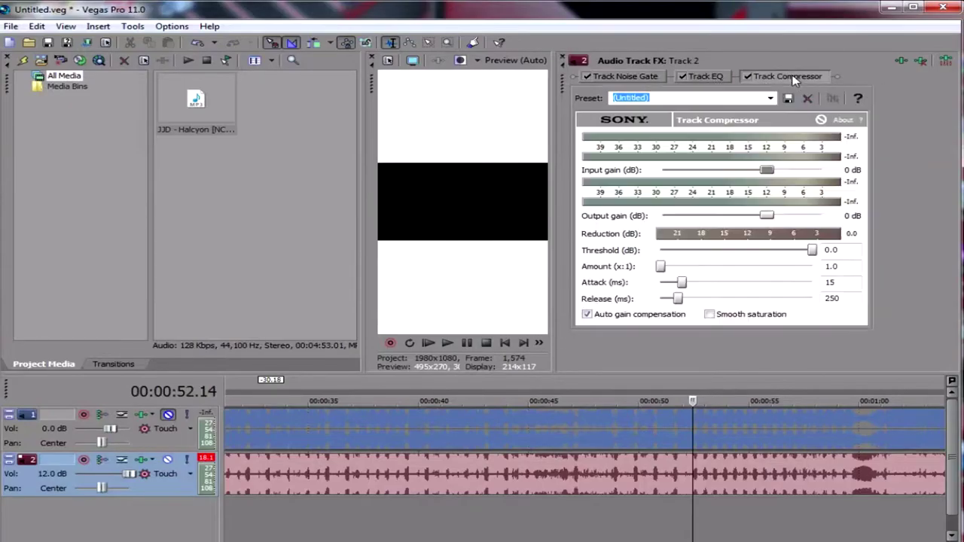
pyautogui.click(613, 78)
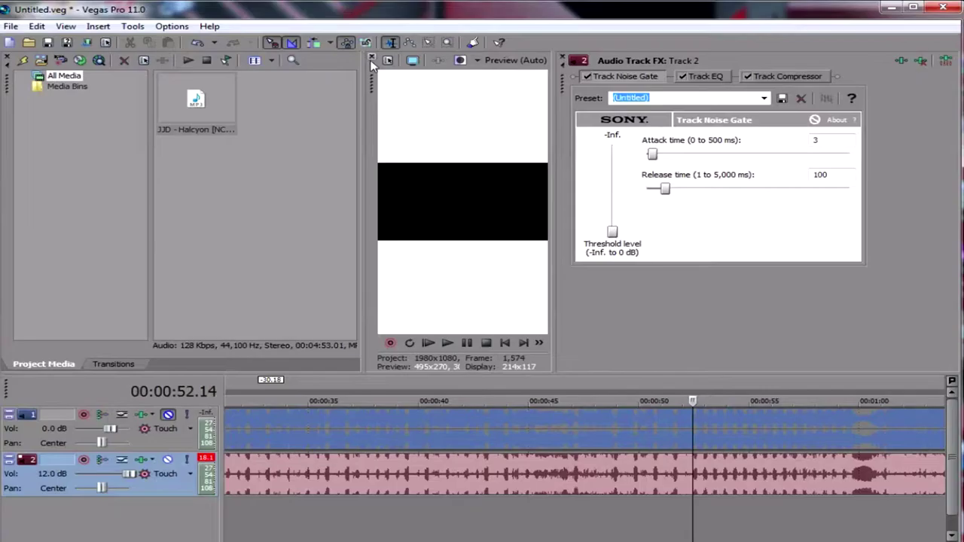
pyautogui.click(371, 57)
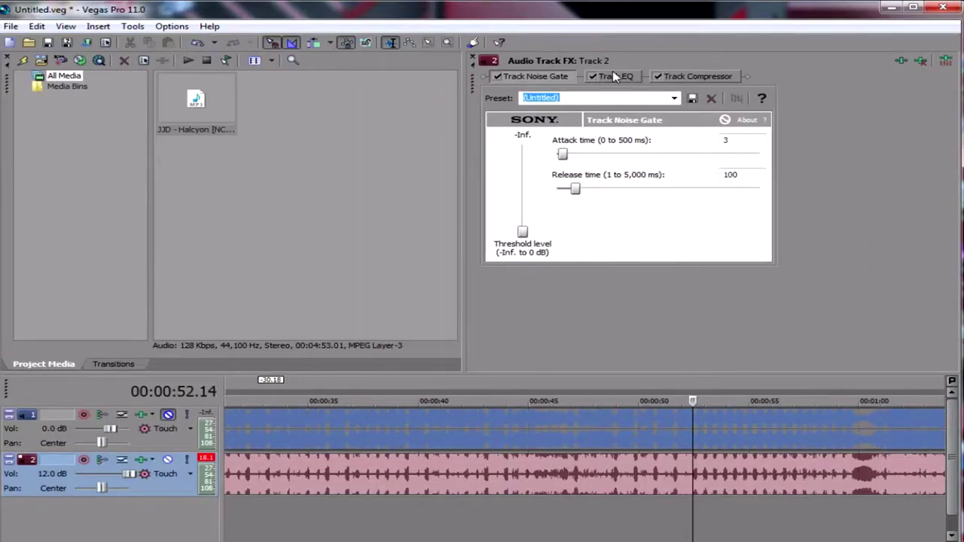
# - Load the '[Sys] Boost bass frequencies below 250 Hz' EQ preset and drop band 1 gain to -Inf
pyautogui.click(627, 77)
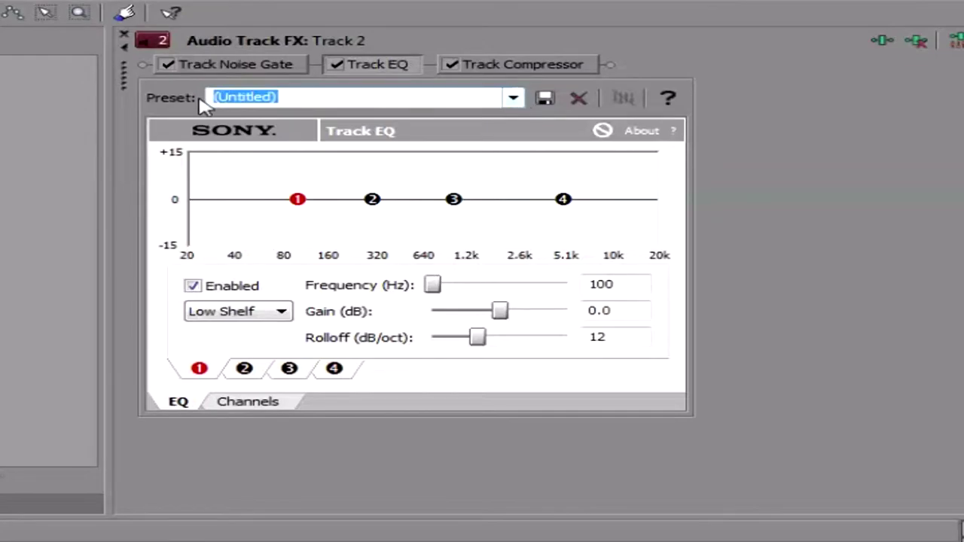
pyautogui.click(515, 99)
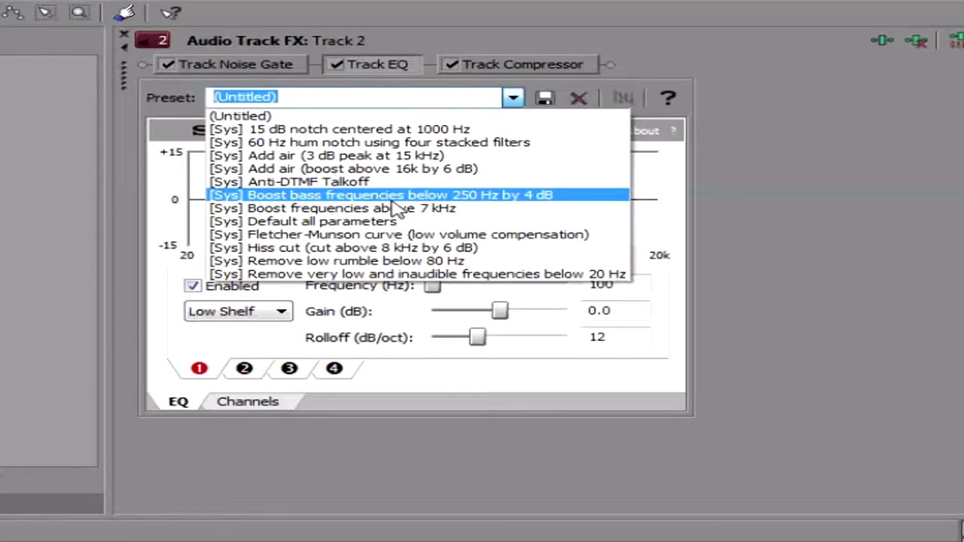
pyautogui.click(392, 197)
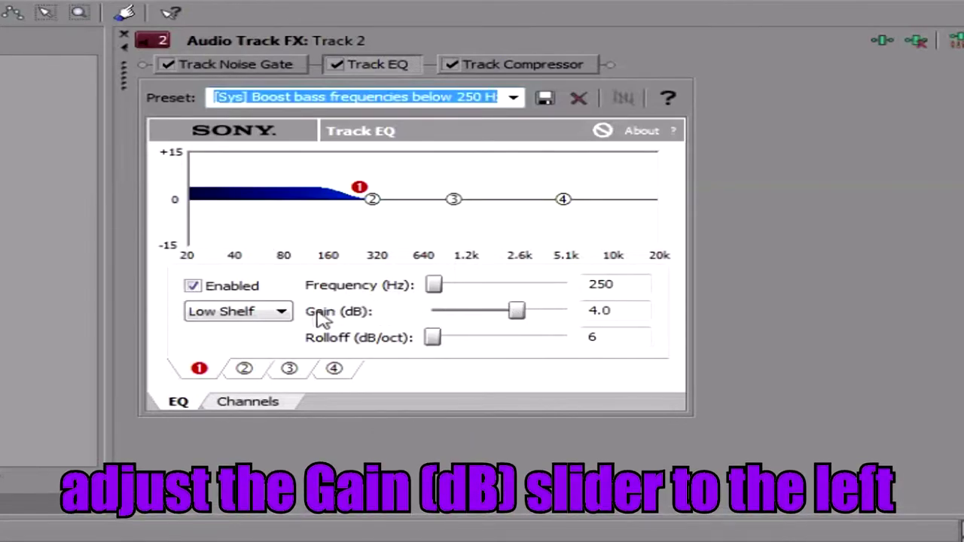
pyautogui.click(518, 314)
pyautogui.moveTo(518, 313); pyautogui.dragTo(410, 322)
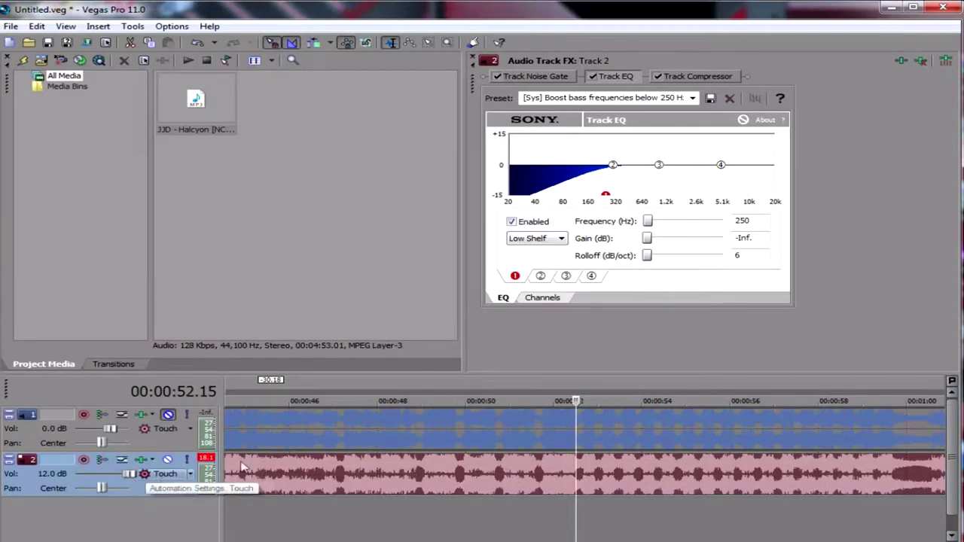
# - Lower Track 2's volume envelope to about -20 dB, then raise it to about -14 dB during playback
pyautogui.moveTo(399, 459); pyautogui.dragTo(396, 495)
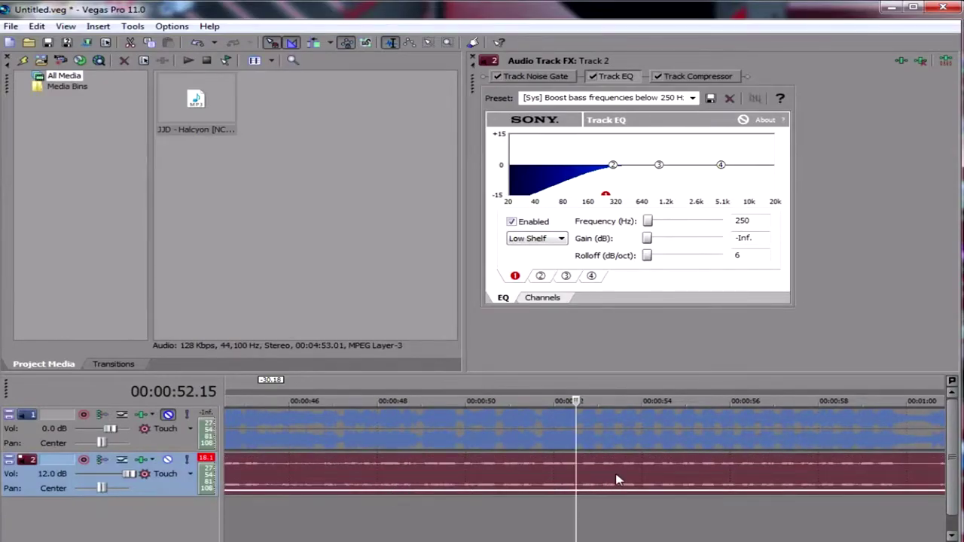
pyautogui.scroll(-5, 595, 477)
pyautogui.click(557, 475)
pyautogui.click(527, 475)
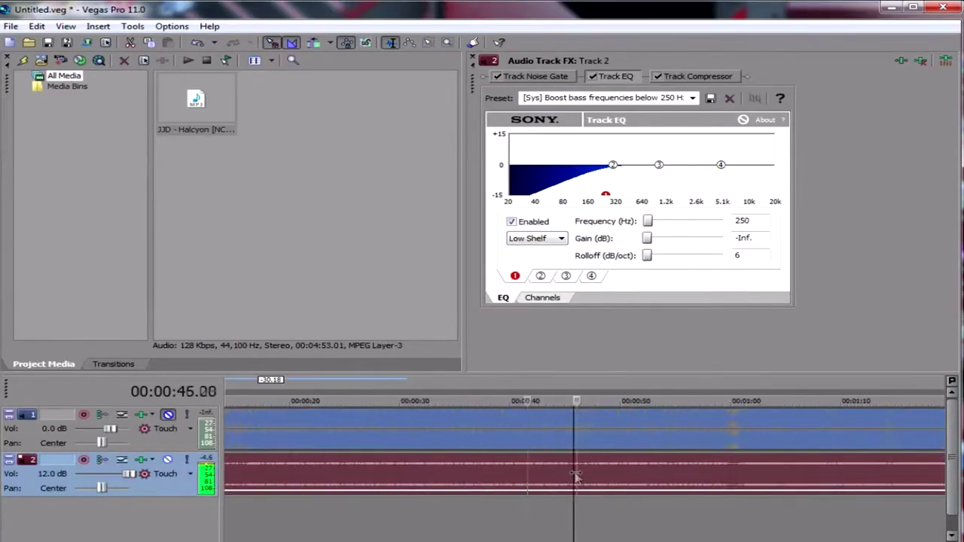
pyautogui.scroll(2, 576, 477)
pyautogui.scroll(1, 578, 477)
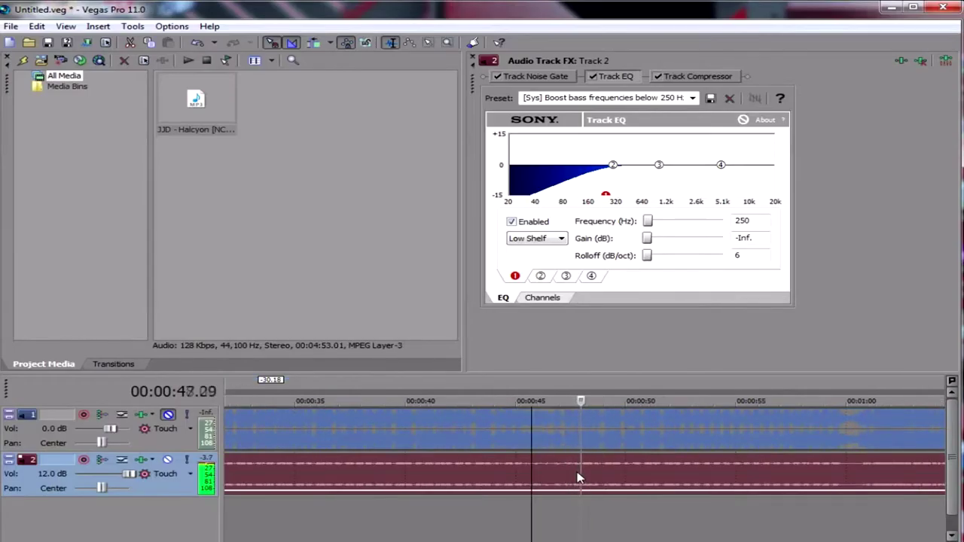
pyautogui.moveTo(412, 497); pyautogui.dragTo(411, 490)
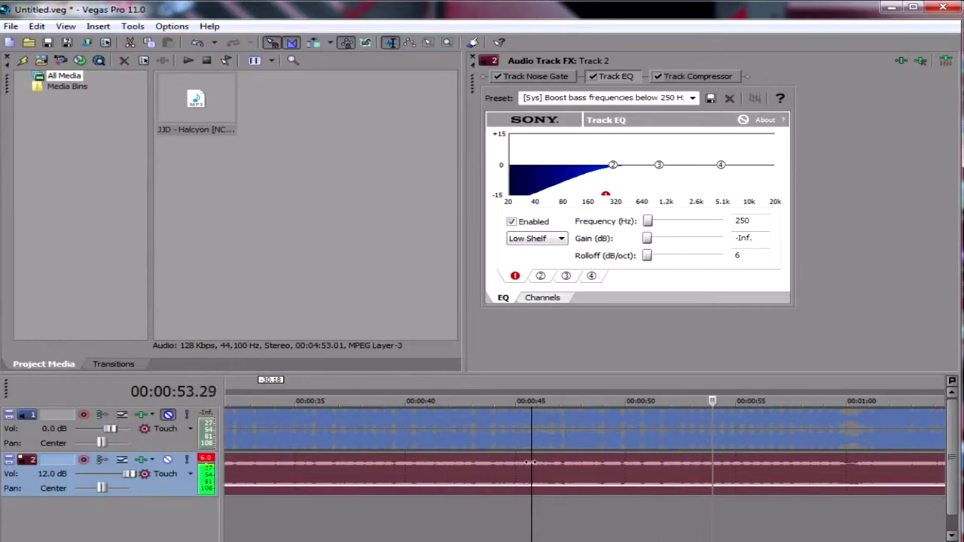
pyautogui.press('space')
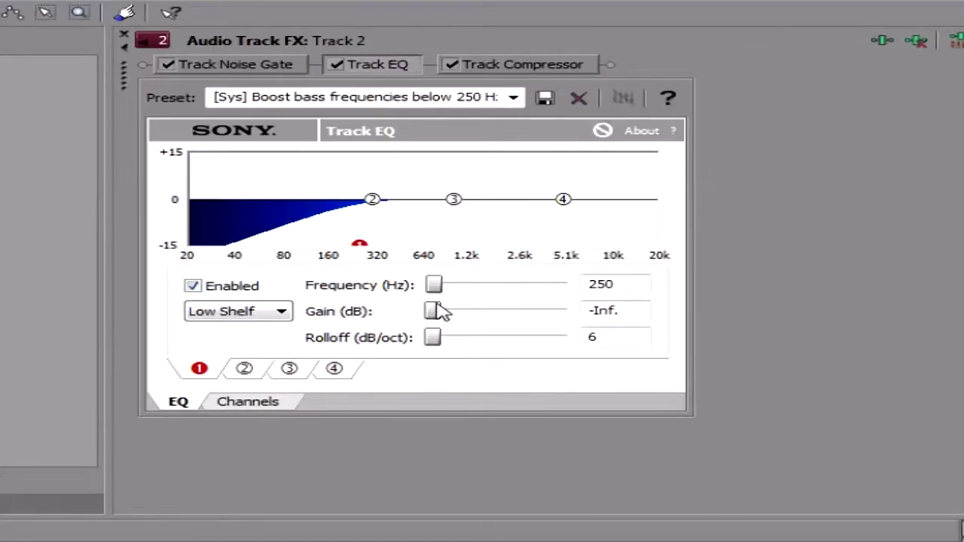
# - Audition the bass shelf near 0 dB, then return it to -Inf. and event gain to 0.0 dB
pyautogui.moveTo(440, 311); pyautogui.dragTo(506, 320)
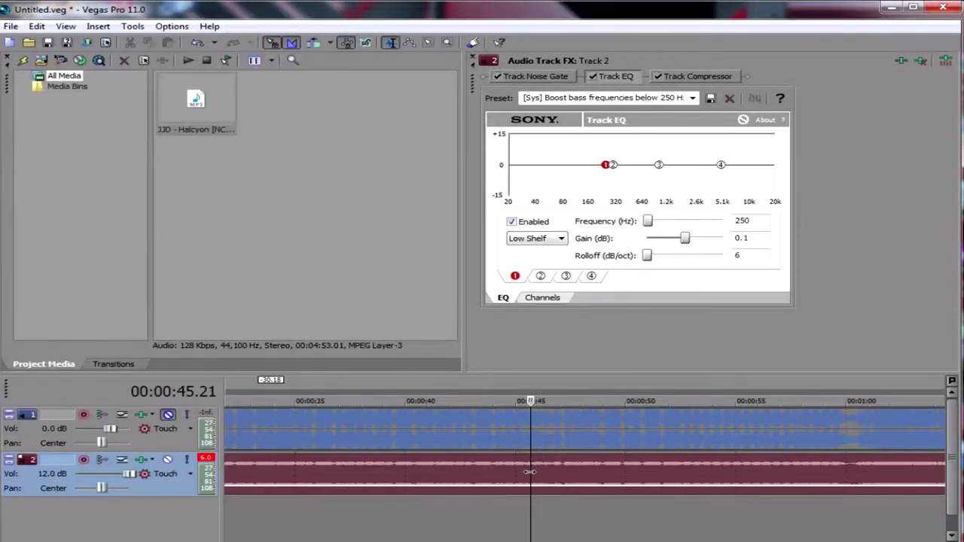
pyautogui.click(530, 471)
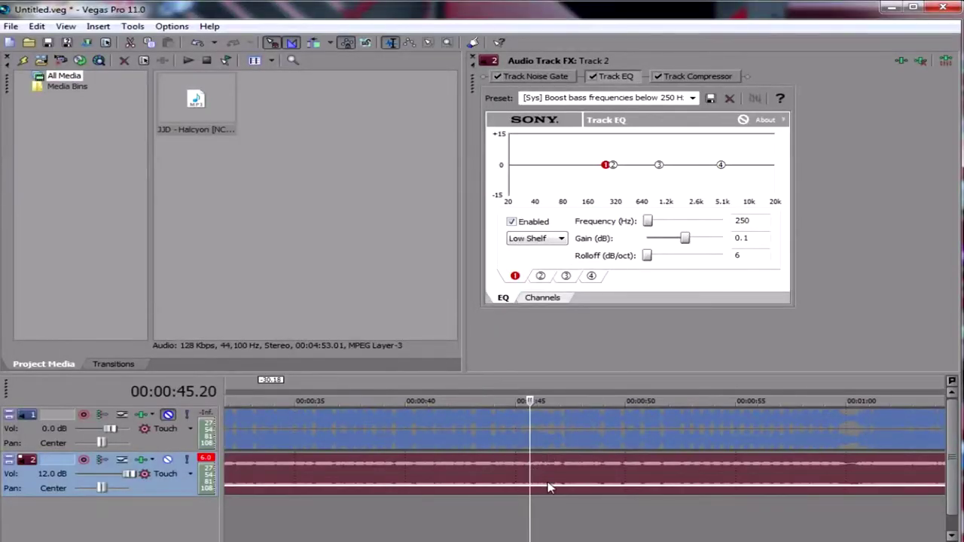
pyautogui.press('space')
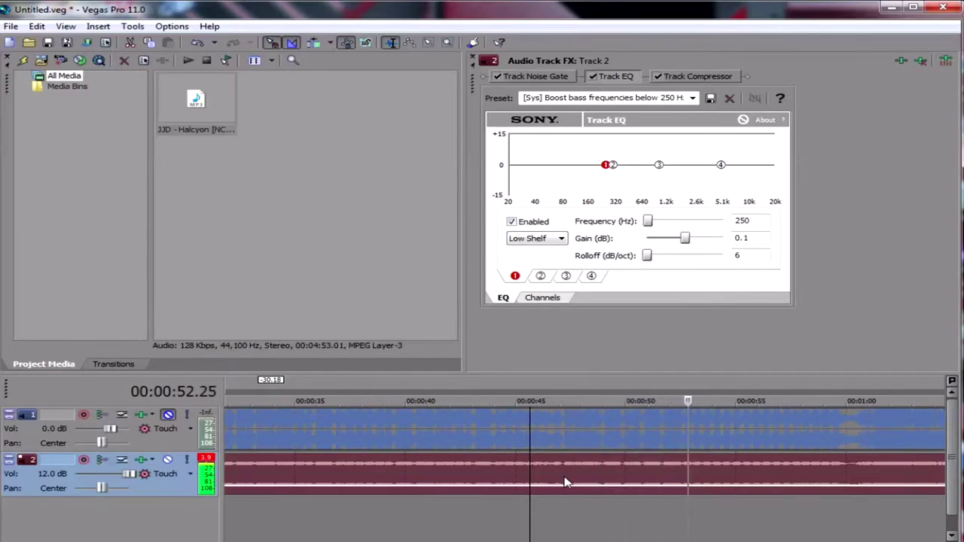
pyautogui.press('space')
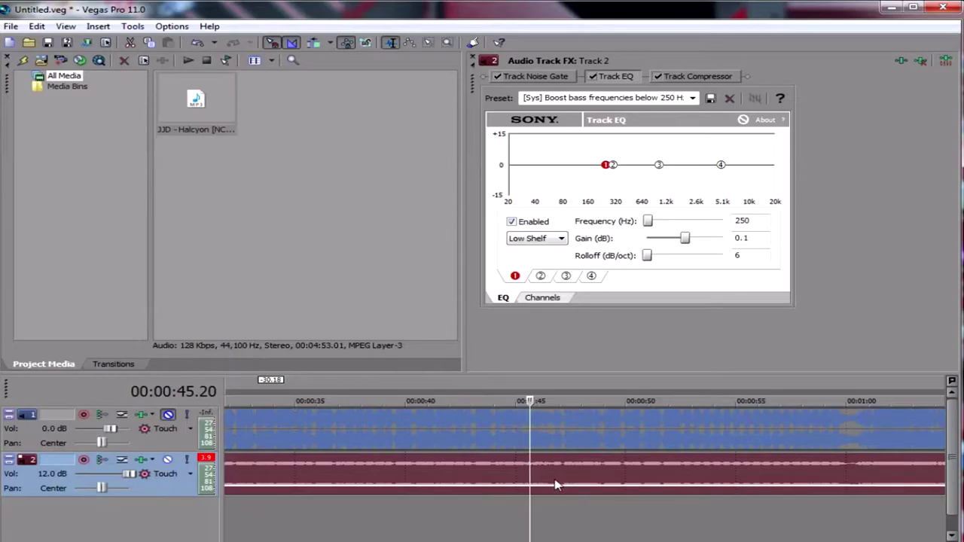
pyautogui.moveTo(555, 494)
pyautogui.press('space')
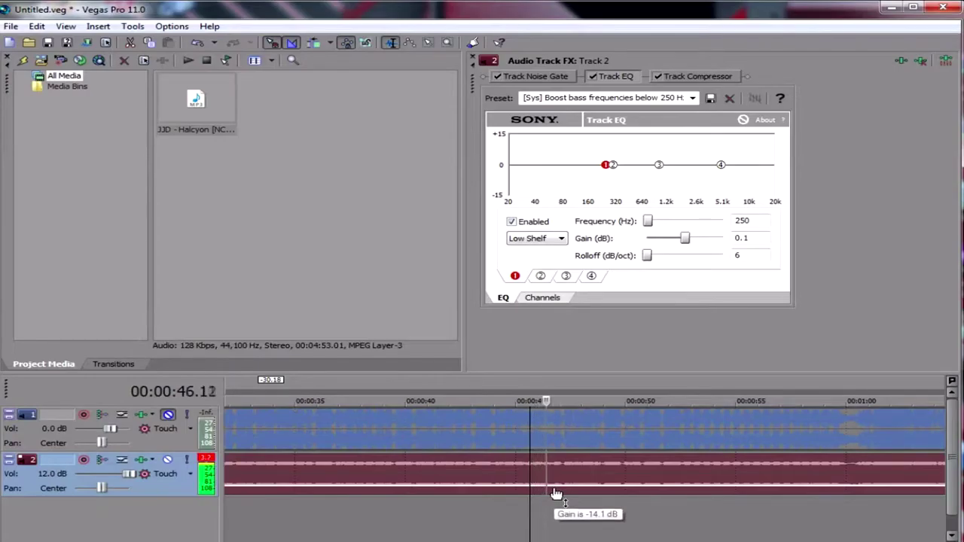
pyautogui.press('space')
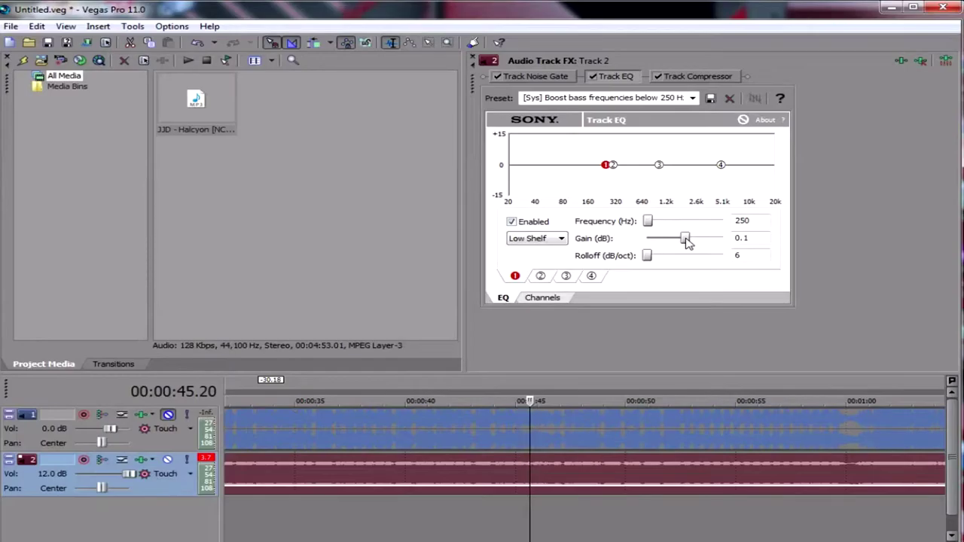
pyautogui.moveTo(686, 238); pyautogui.dragTo(639, 237)
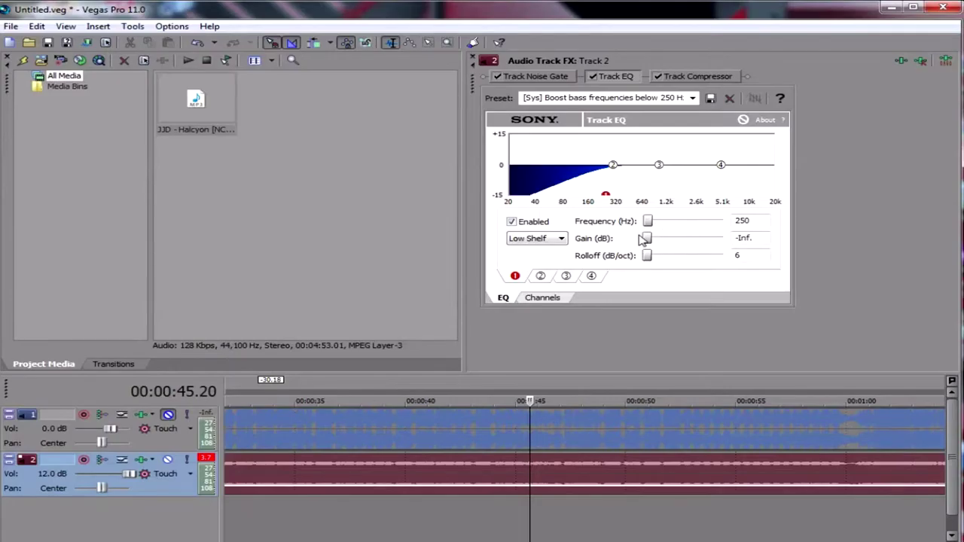
pyautogui.moveTo(525, 491); pyautogui.dragTo(539, 454)
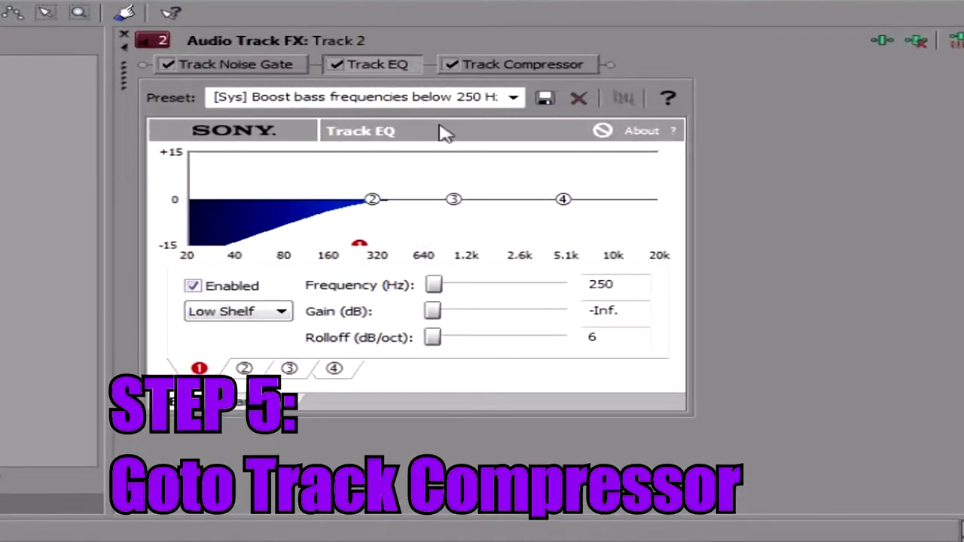
# - With Track 2 Vol at 12.0 dB, lower the compressor threshold to about -36.8 dB while listening
pyautogui.click(697, 79)
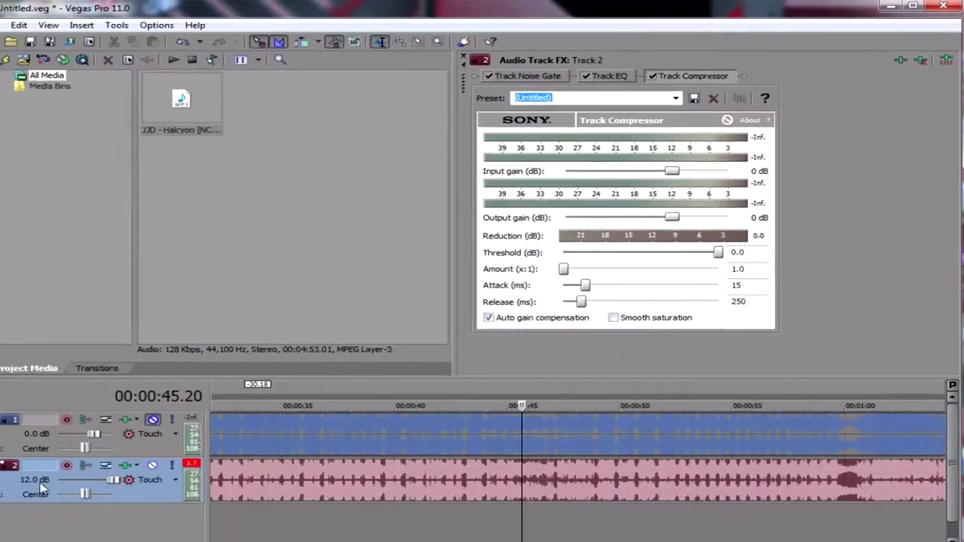
pyautogui.moveTo(110, 474); pyautogui.dragTo(150, 479)
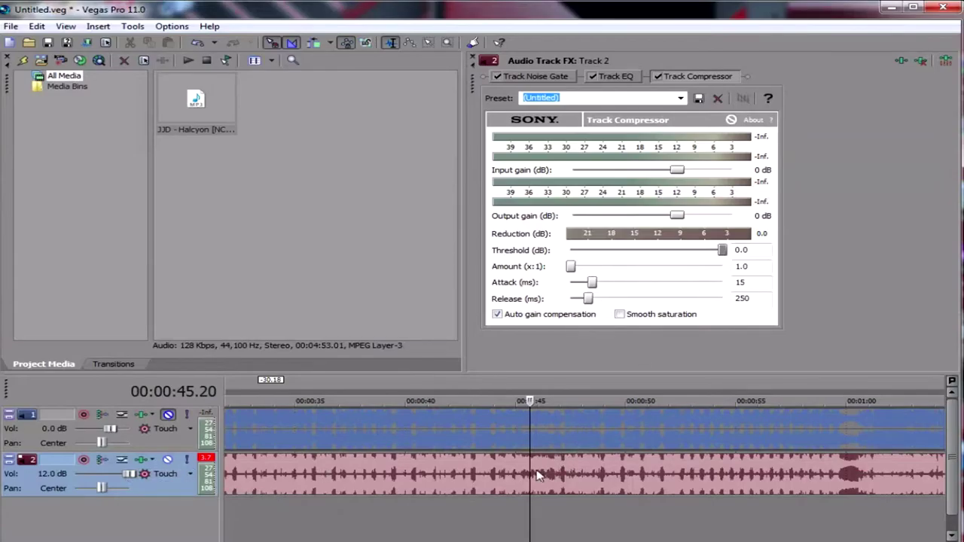
pyautogui.press('space')
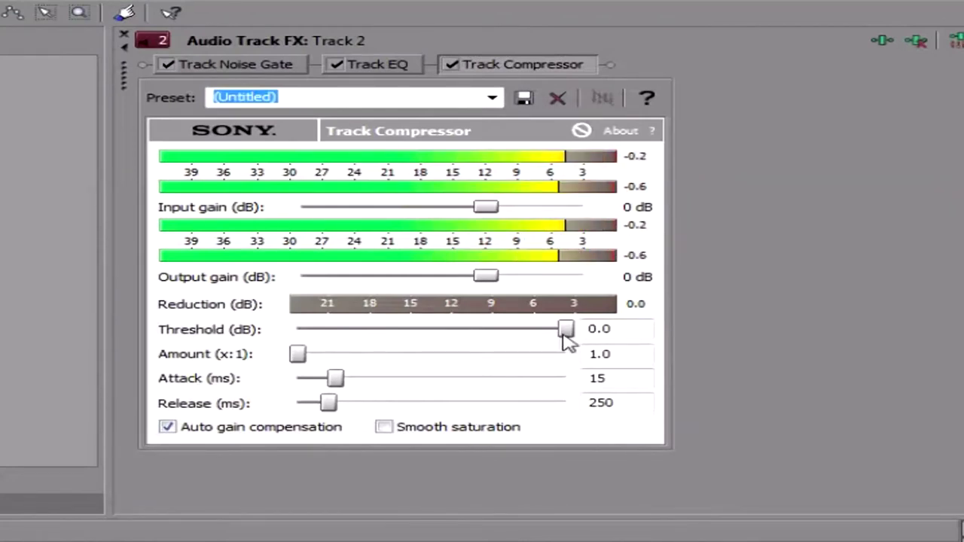
pyautogui.moveTo(564, 335); pyautogui.dragTo(357, 354)
pyautogui.press('space')
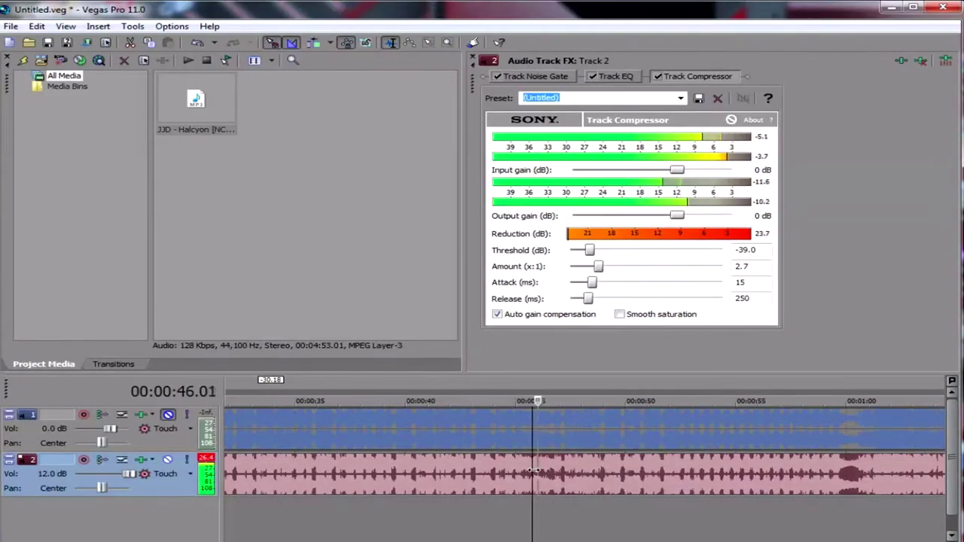
# - Replay the passage, then lower the compressor Threshold to -50.0 dB and Amount from 7.4 to 4.0
pyautogui.press('space')
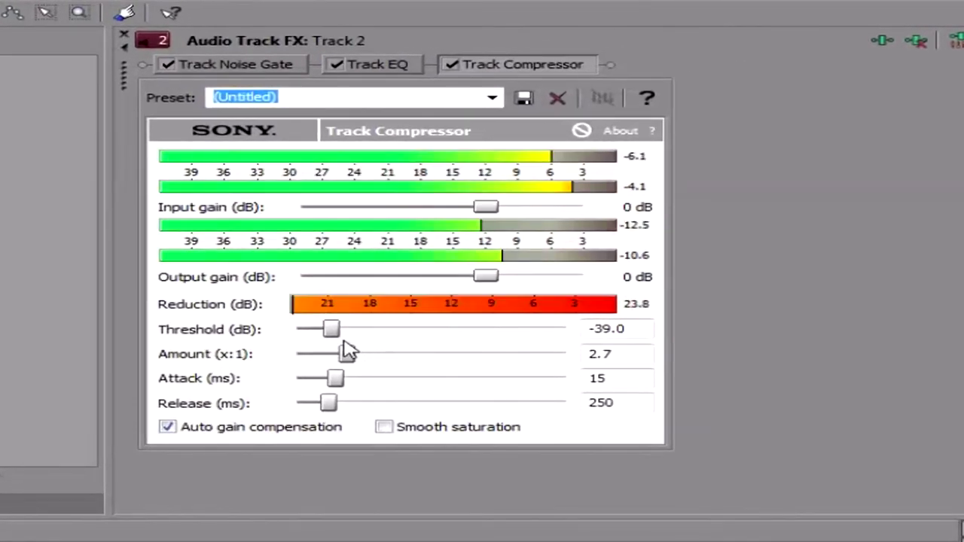
pyautogui.moveTo(334, 331); pyautogui.dragTo(420, 375)
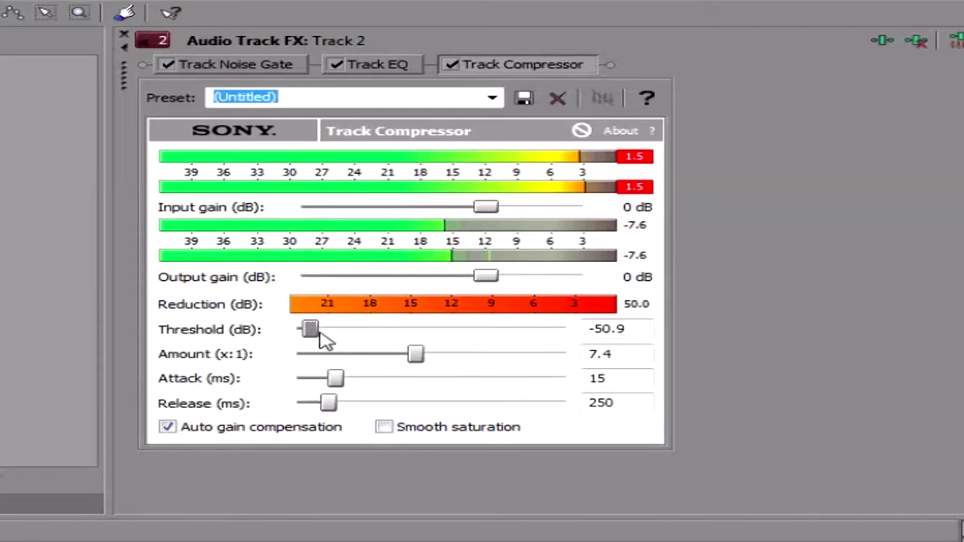
pyautogui.moveTo(314, 332); pyautogui.dragTo(314, 334)
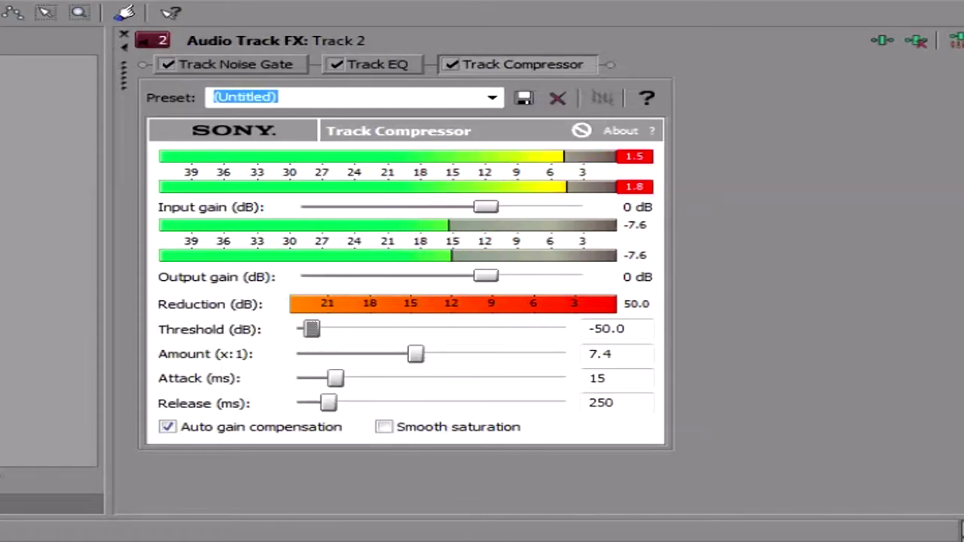
pyautogui.moveTo(416, 354); pyautogui.dragTo(372, 354)
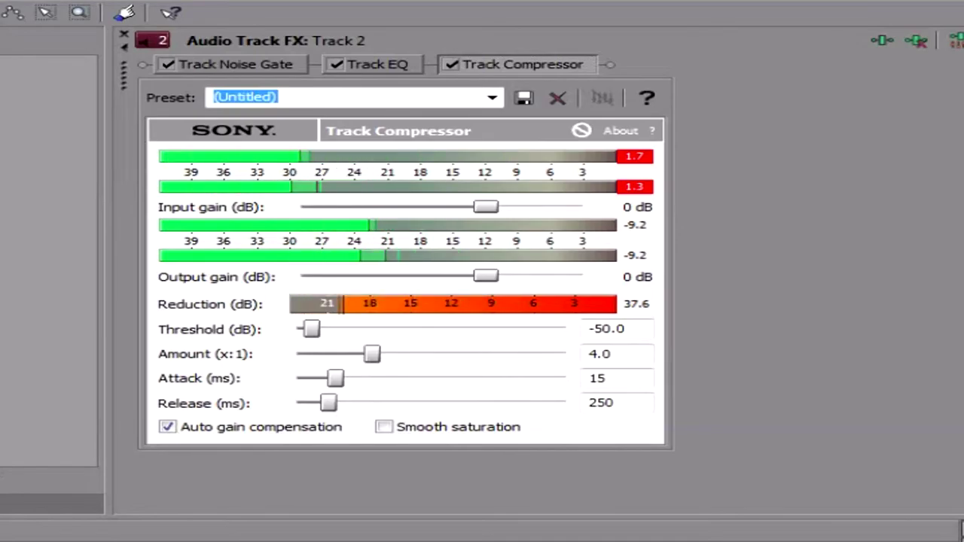
pyautogui.press('space')
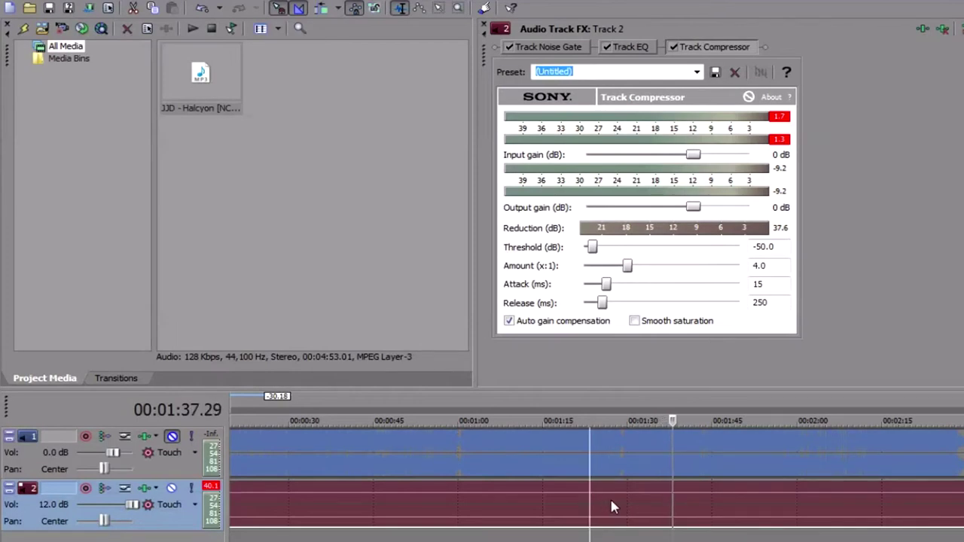
# - Stop playback, open Render As, and expand the Wave (Microsoft) (*.wav) templates to Default Template
pyautogui.press('space')
pyautogui.scroll(2, 612, 507)
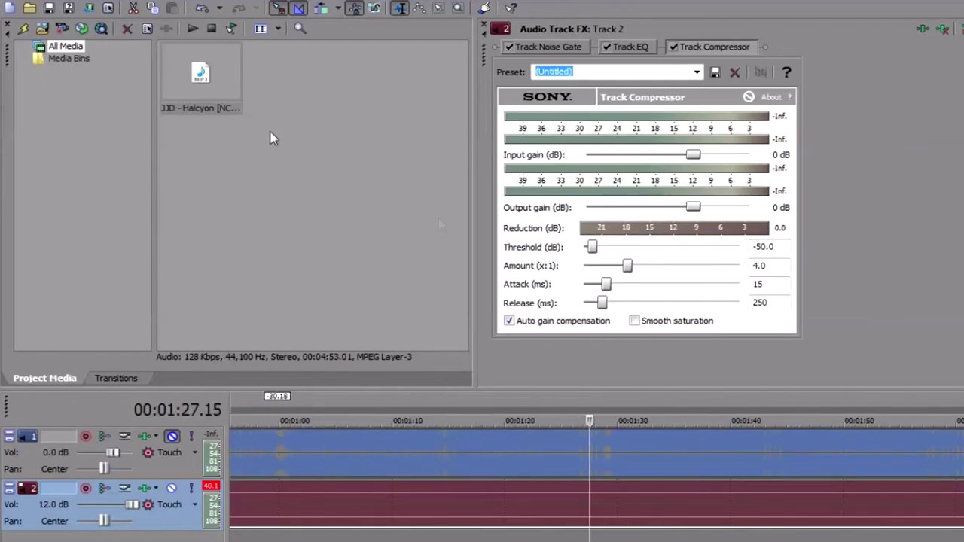
pyautogui.click(87, 7)
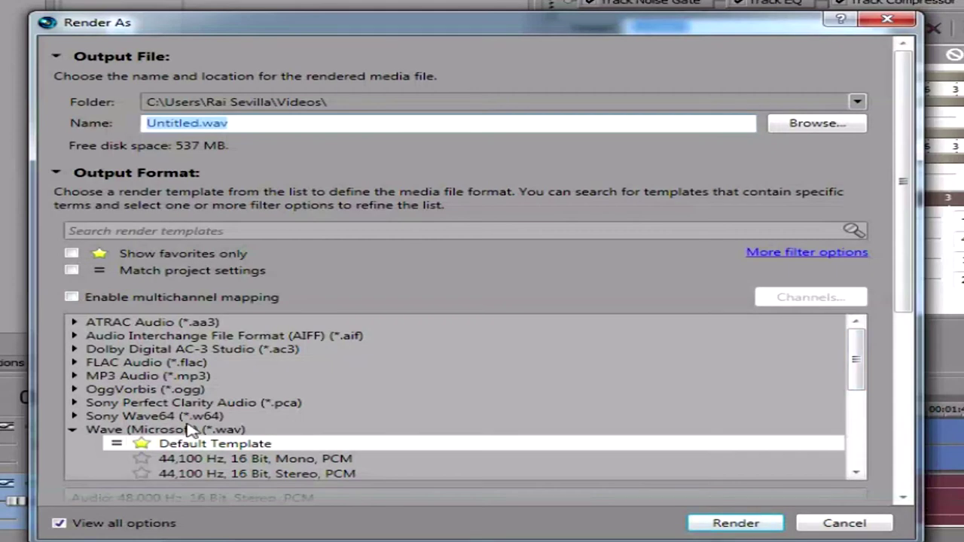
pyautogui.click(190, 429)
pyautogui.click(214, 444)
pyautogui.scroll(-1, 236, 451)
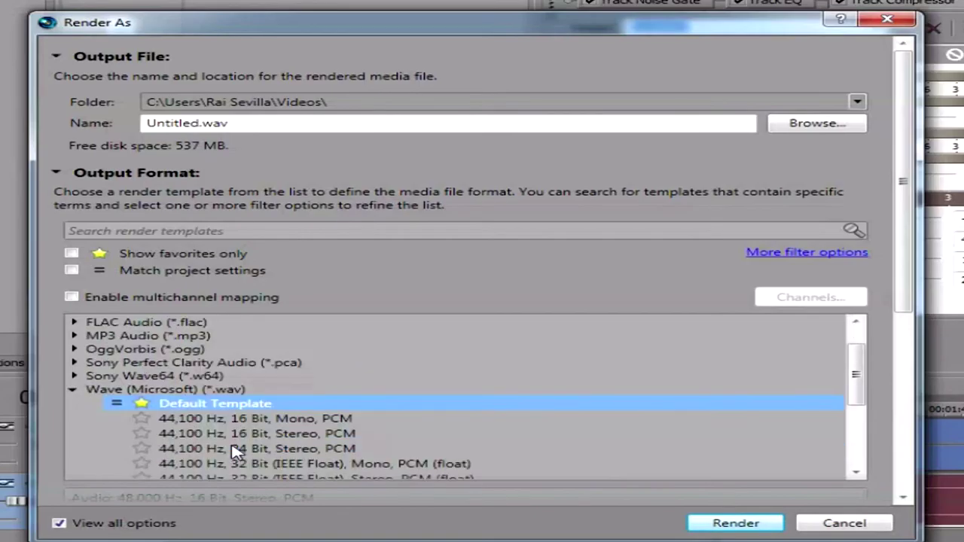
pyautogui.click(72, 390)
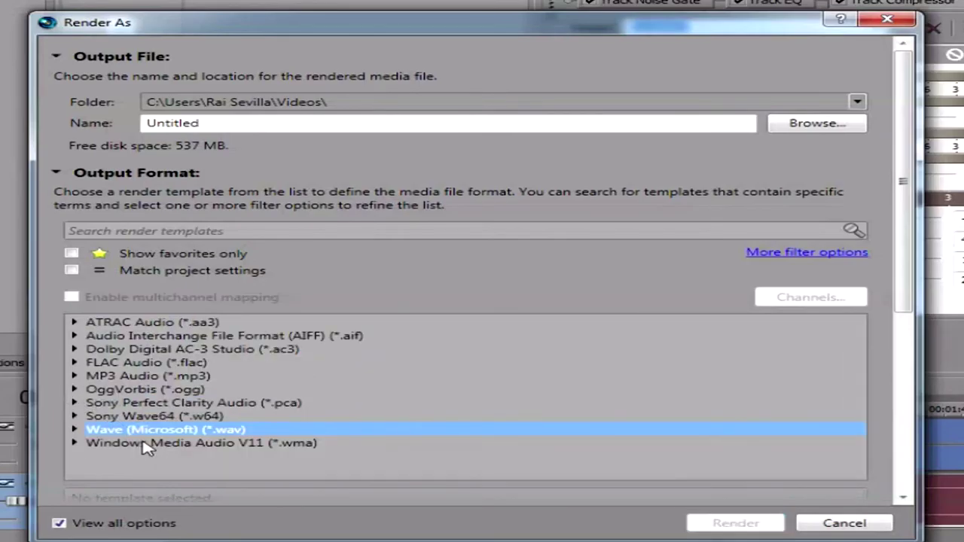
pyautogui.click(74, 430)
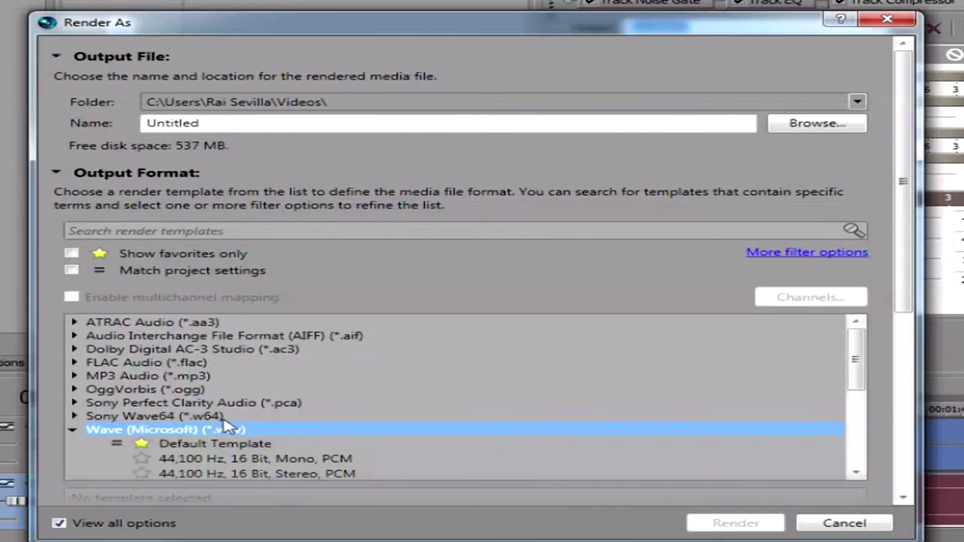
# - Compare Wave templates including 48,000 Hz, 16 Bit, Stereo, PCM, return to Default Template, and collapse the group
pyautogui.scroll(-1, 226, 430)
pyautogui.click(230, 421)
pyautogui.scroll(-1, 211, 409)
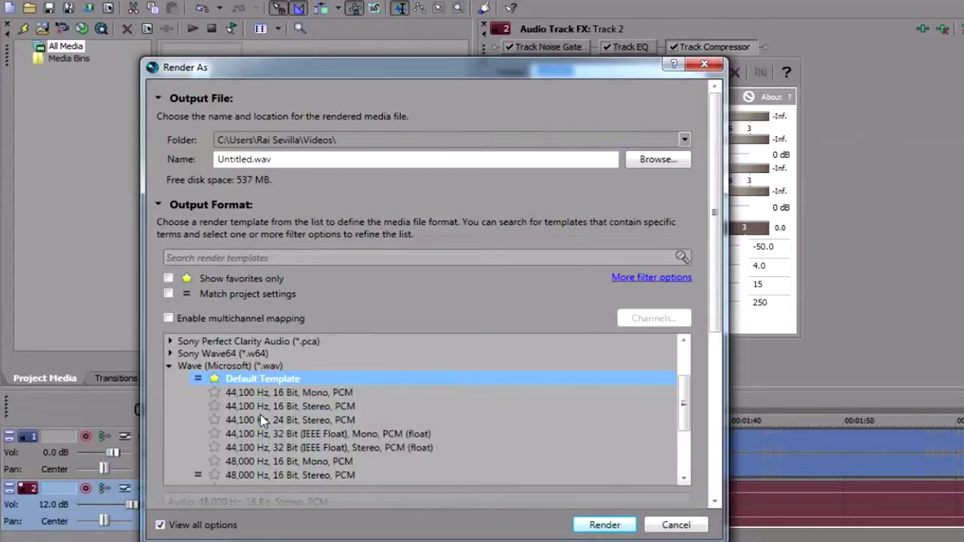
pyautogui.moveTo(684, 395); pyautogui.dragTo(686, 409)
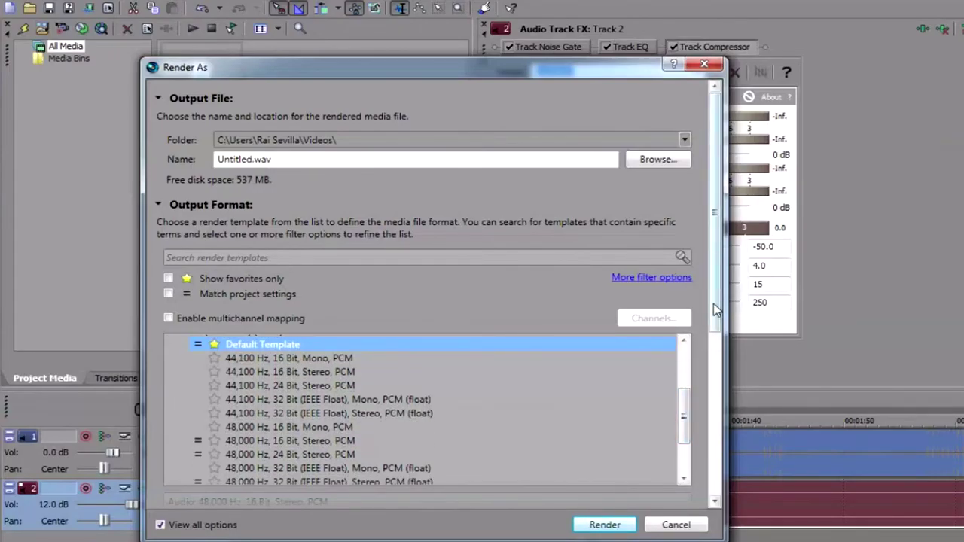
pyautogui.scroll(-3, 716, 310)
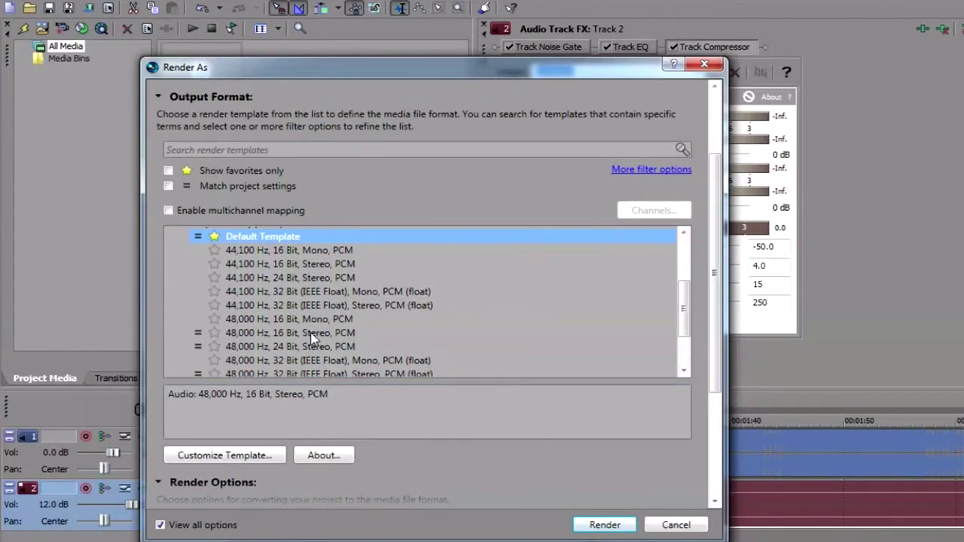
pyautogui.click(249, 334)
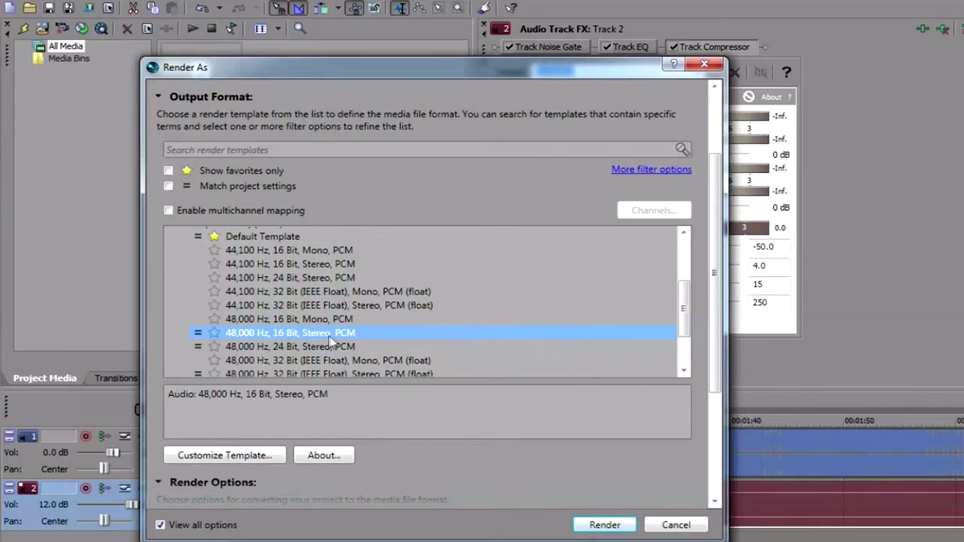
pyautogui.scroll(1, 355, 336)
pyautogui.click(280, 275)
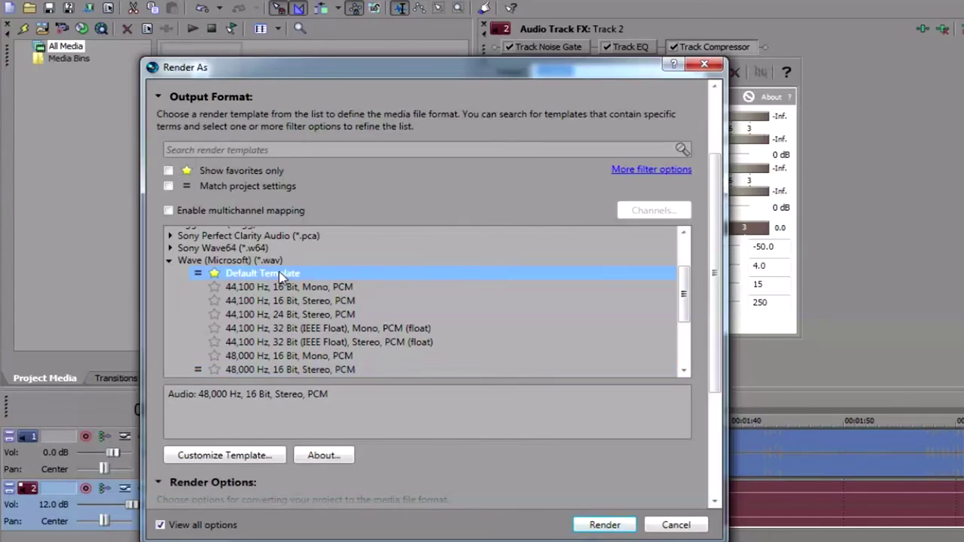
pyautogui.click(170, 260)
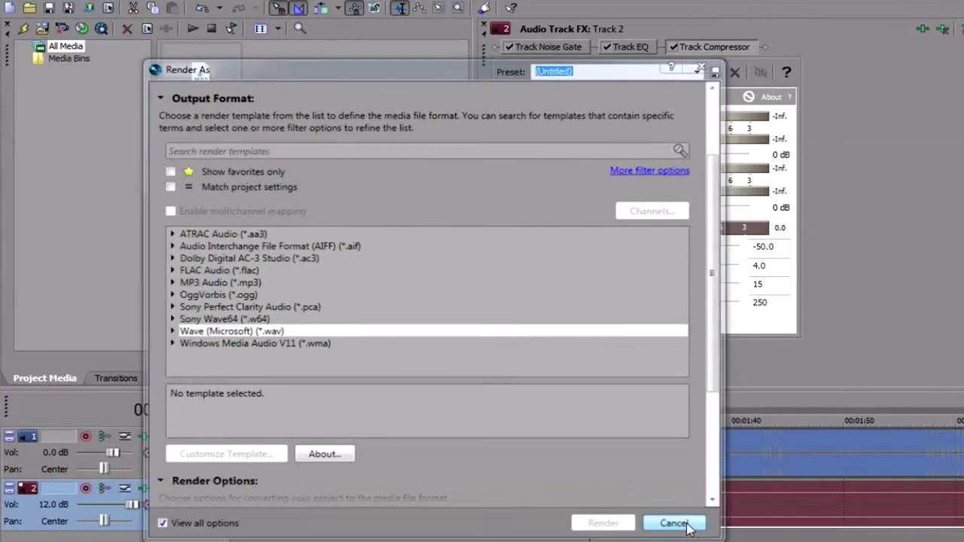
# - Cancel the Render As dialog without rendering, returning to Track 2's -50.0 dB, 4.0:1 compressor
pyautogui.click(676, 525)
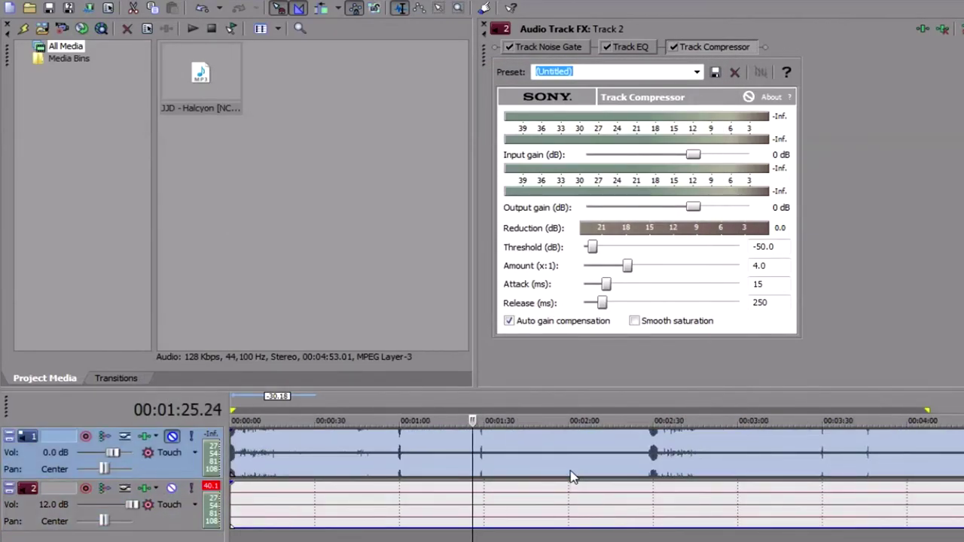